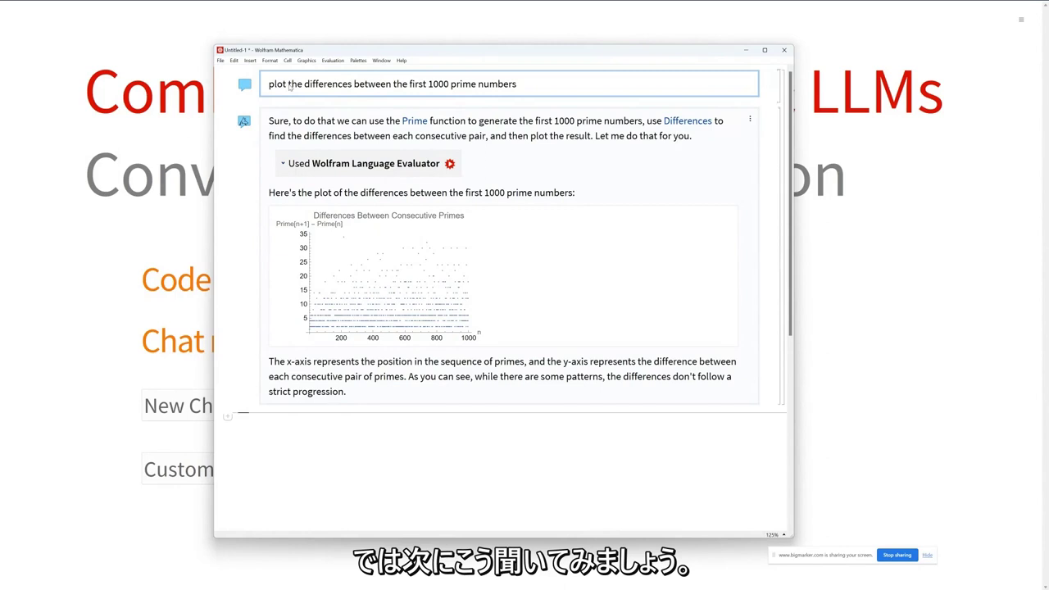
# - Submit the follow-up chat prompt "show the moving average with a window size of 200. Make it green with grid lines."
pyautogui.press("'")
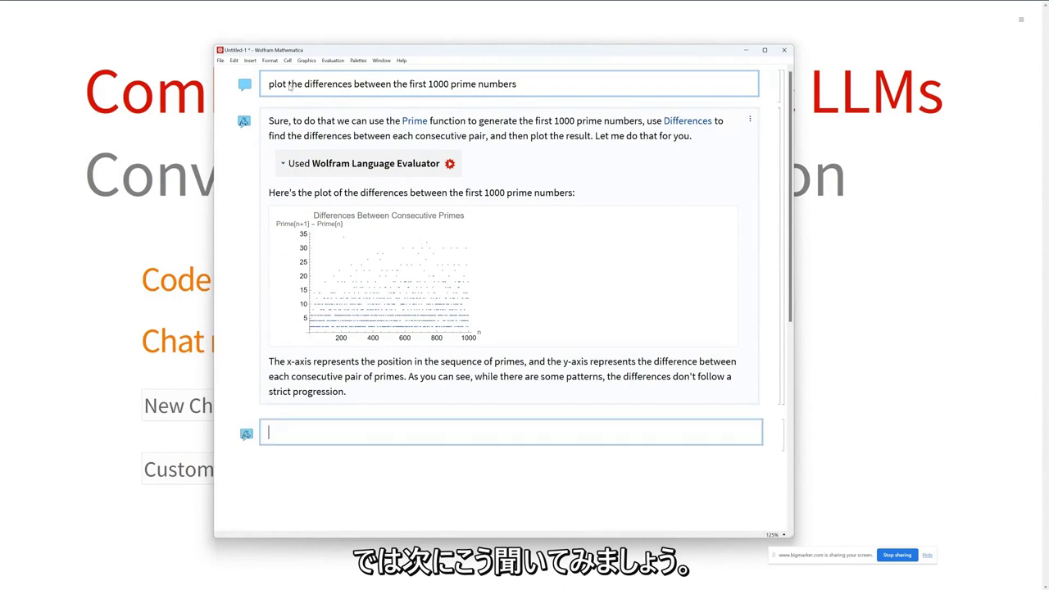
pyautogui.write('show the mov')
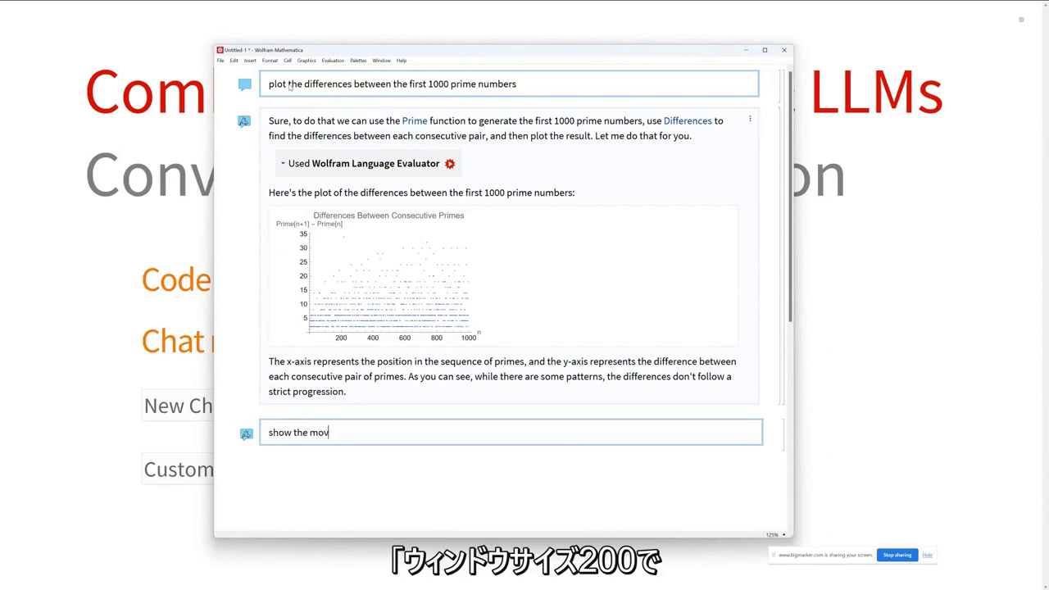
pyautogui.write('ing average with a')
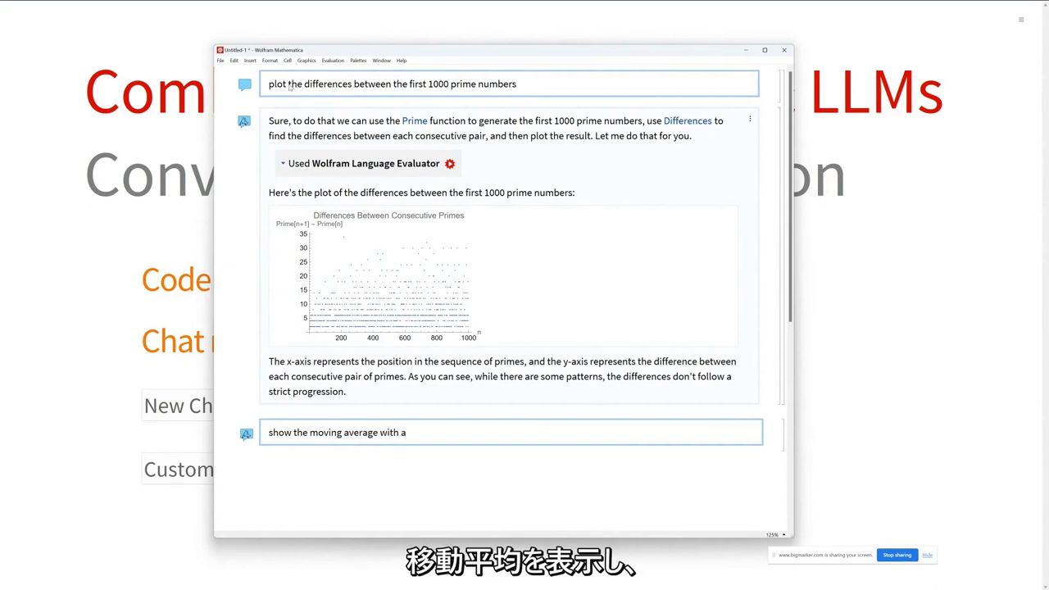
pyautogui.write(' window')
pyautogui.write(' size o')
pyautogui.press('BackSpace')
pyautogui.write('size of 200. M')
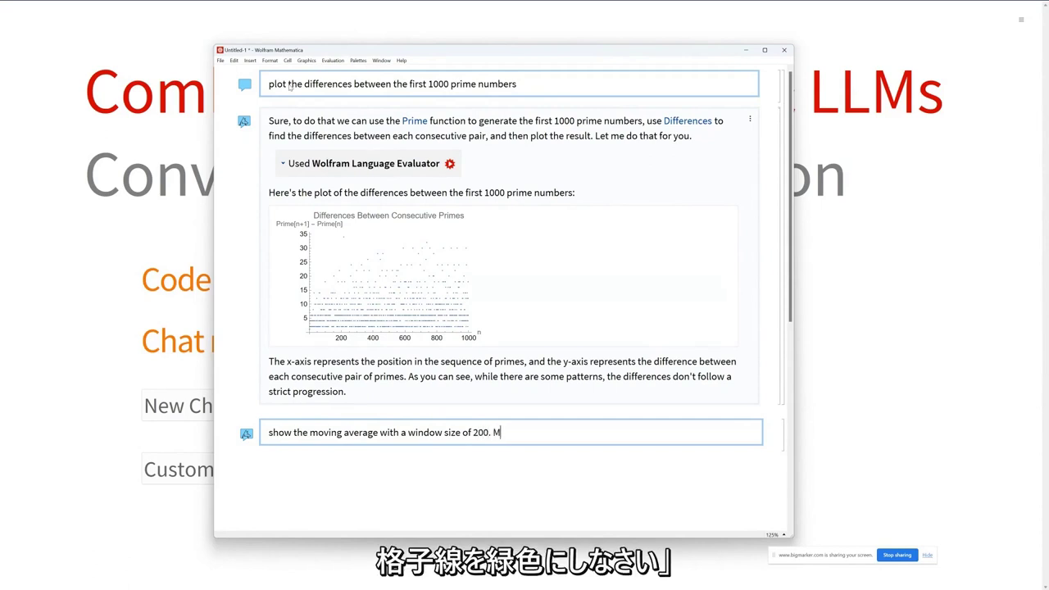
pyautogui.write('ake it green with grid lines.')
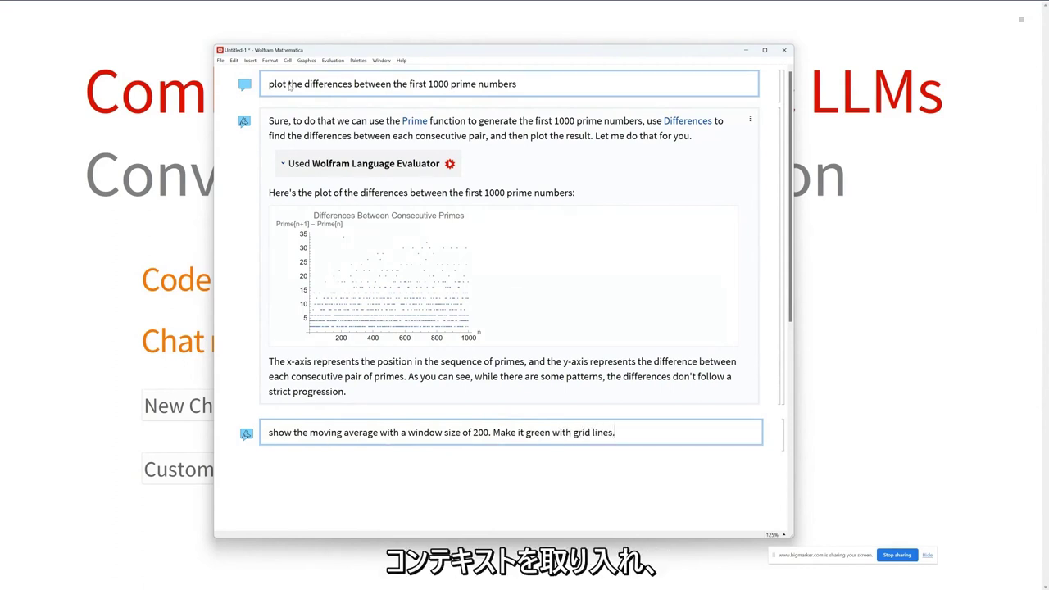
pyautogui.hotkey('shift', 'Return')
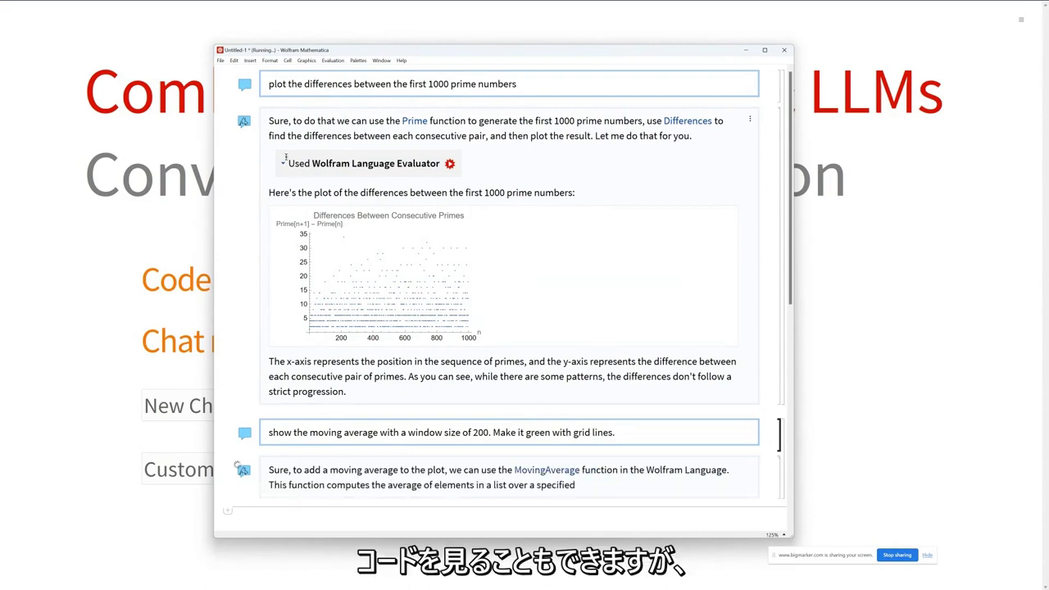
# - Add a follow-up chat prompt reading "show me the code" below the moving average answer
pyautogui.scroll(-2, 320, 177)
pyautogui.scroll(-3, 320, 176)
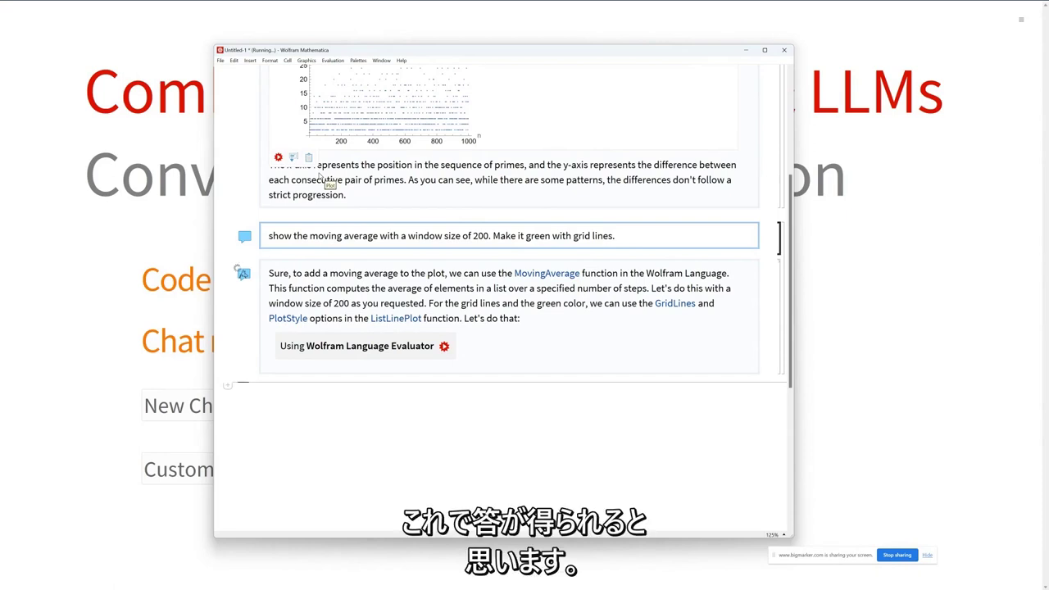
pyautogui.scroll(-1, 382, 171)
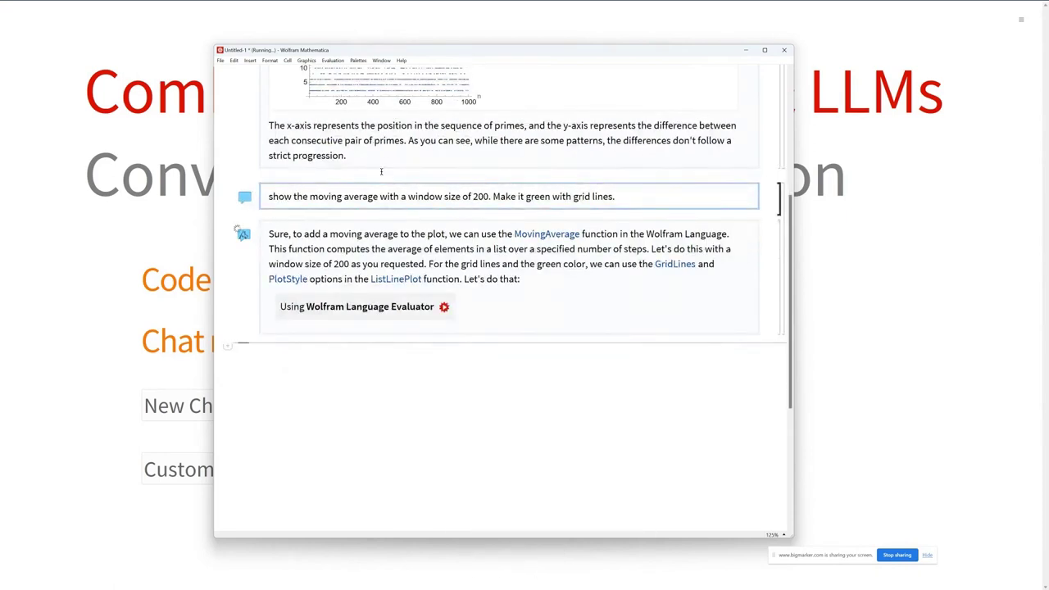
pyautogui.press("'")
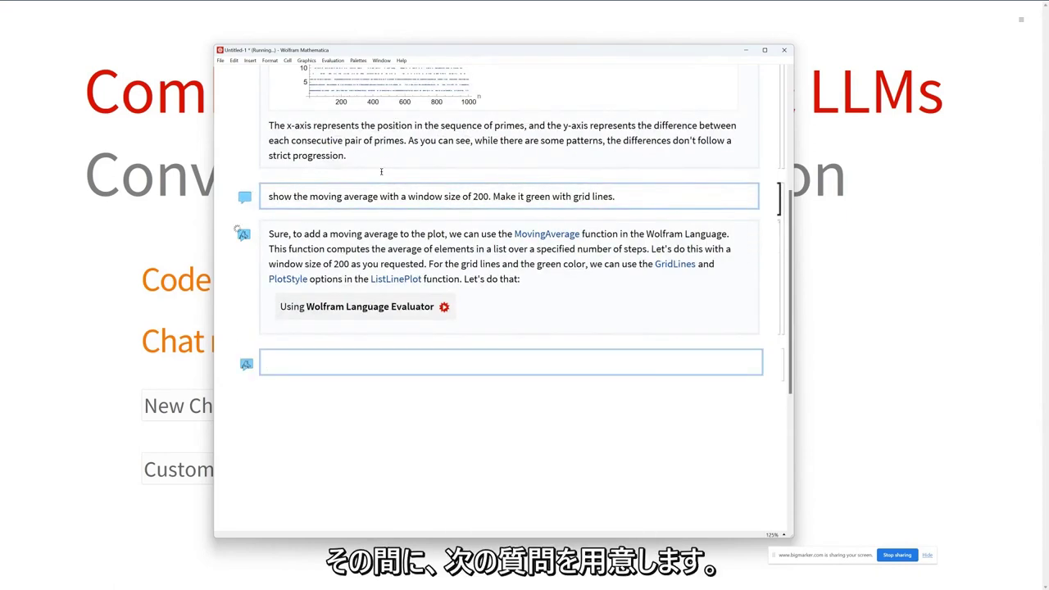
pyautogui.write('show me the c')
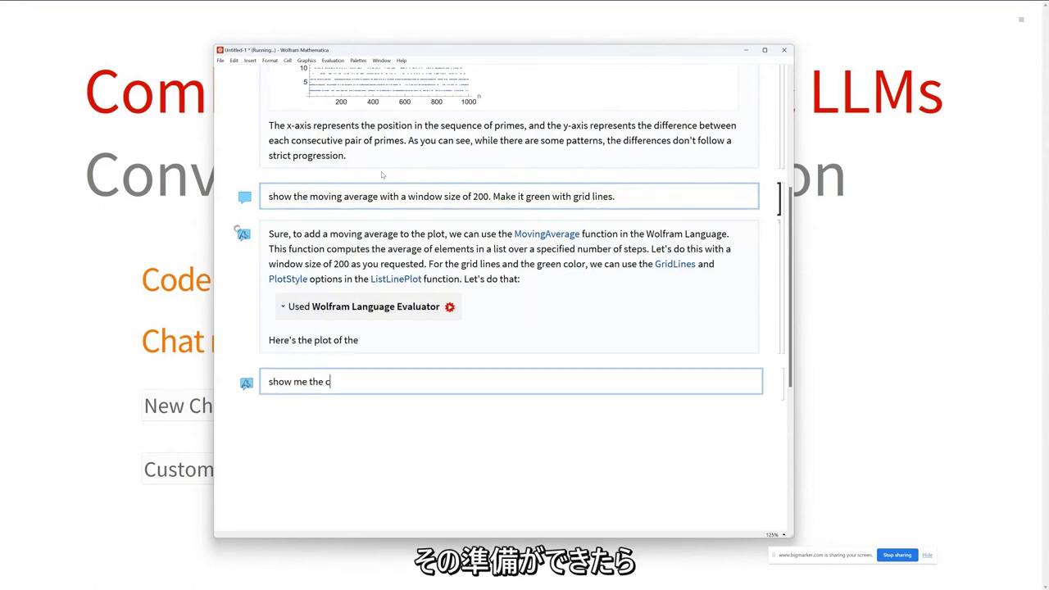
pyautogui.write('ode')
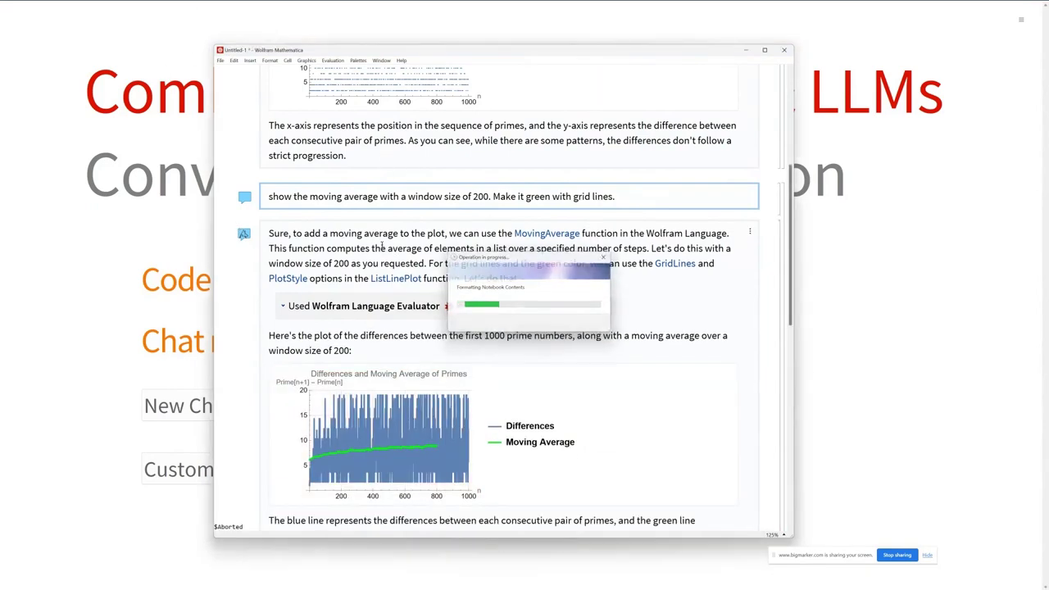
pyautogui.write('show me the code')
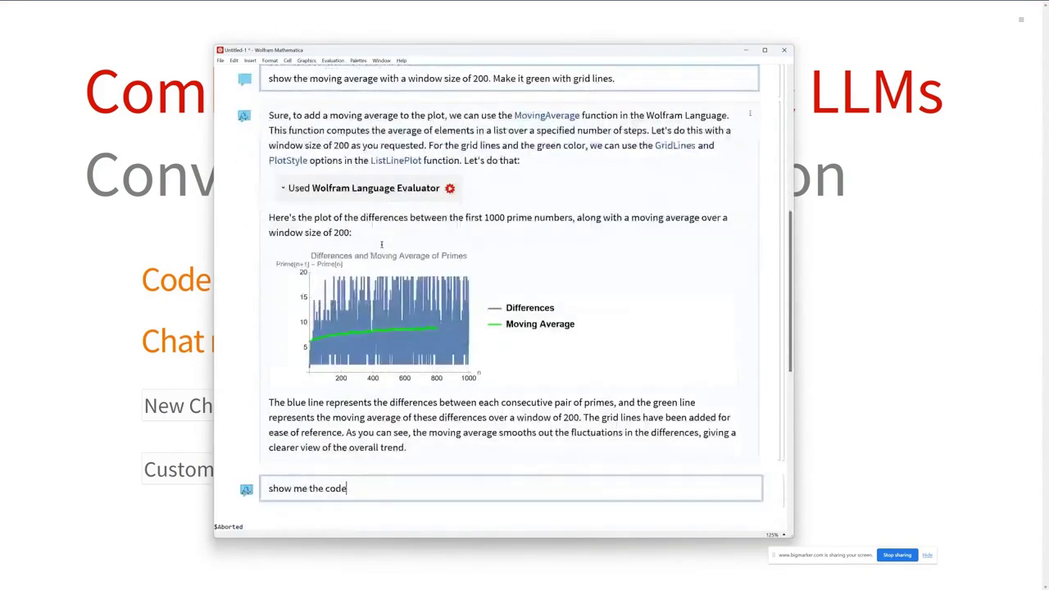
pyautogui.hotkey('shift', 'Return')
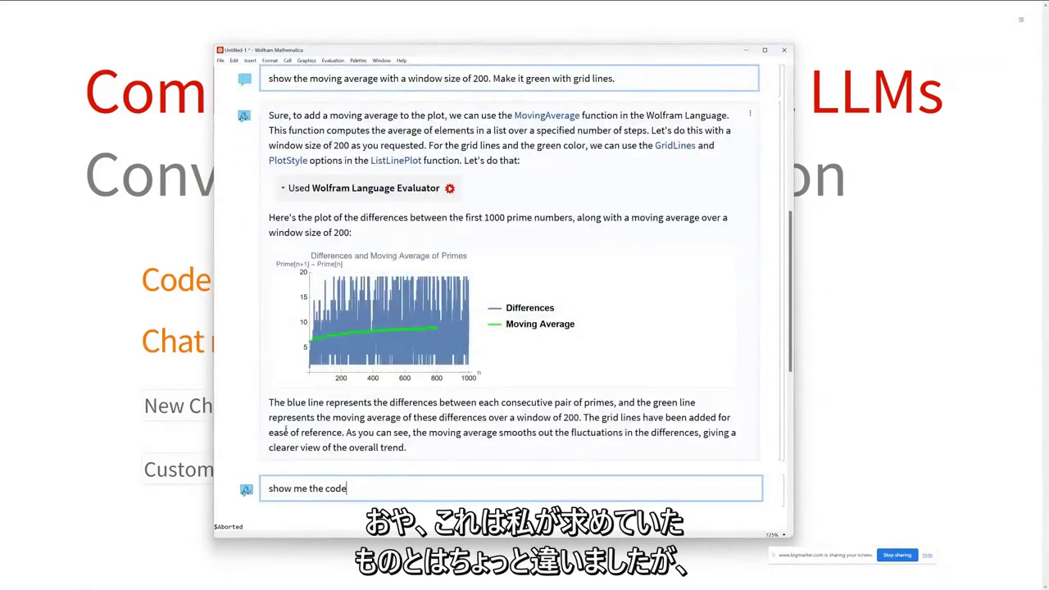
# - Insert the chat prompt "show only the moving average" above the code request and submit it
pyautogui.press("'")
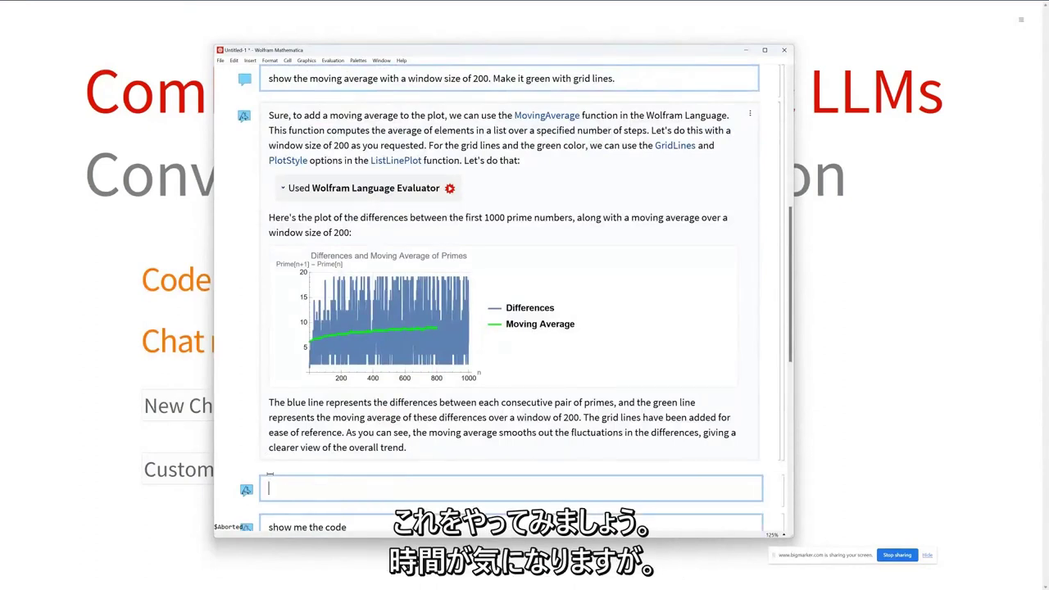
pyautogui.write('show o')
pyautogui.press('BackSpace')
pyautogui.press('BackSpace')
pyautogui.press('BackSpace')
pyautogui.press('BackSpace')
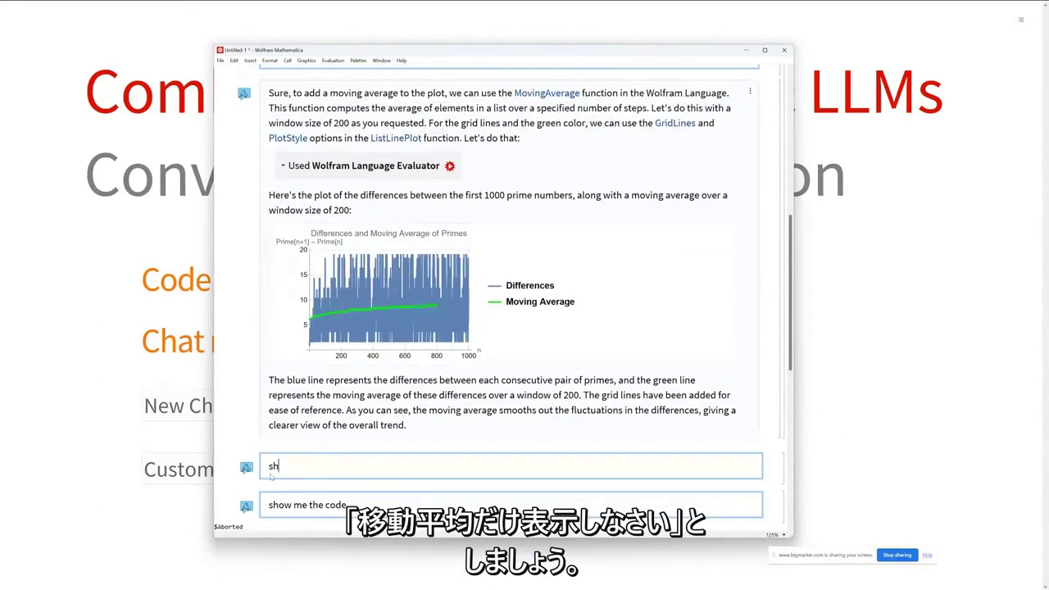
pyautogui.write('ow only the moving average')
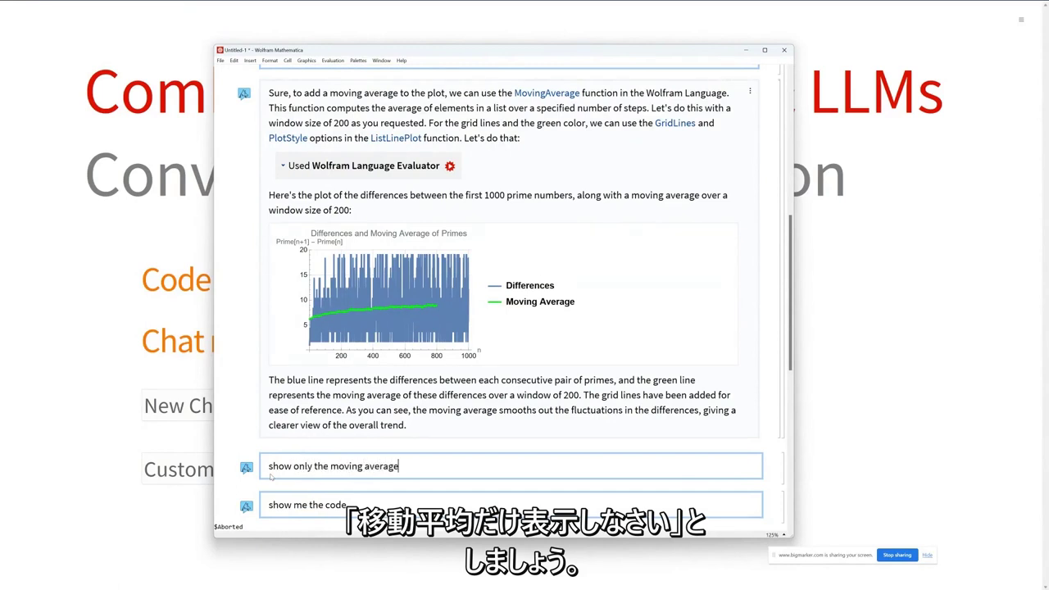
pyautogui.hotkey('shift', 'Return')
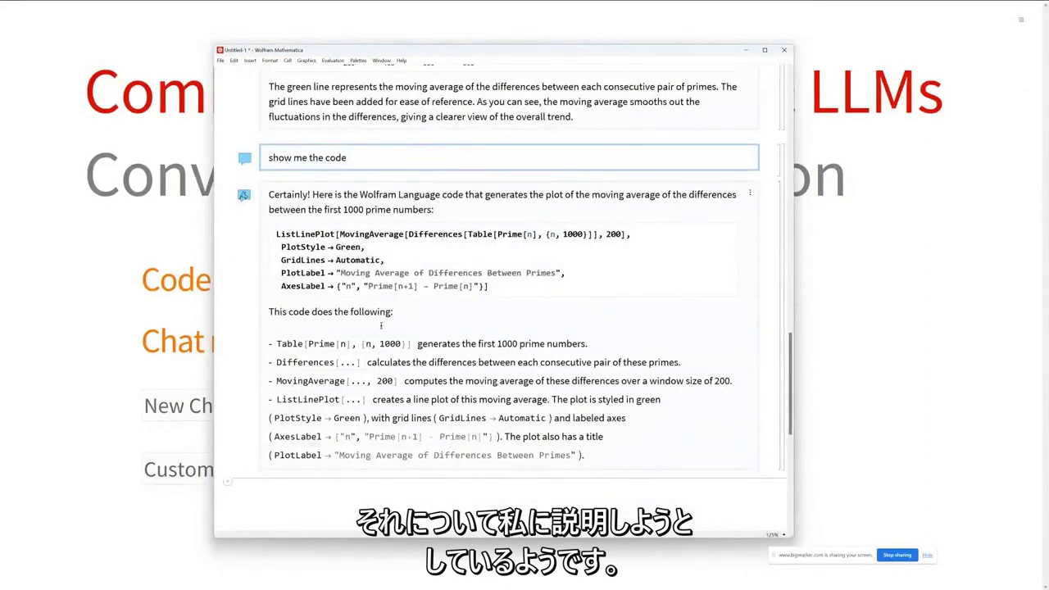
# - Insert the generated ListLinePlot code into the notebook as an input cell and evaluate it
pyautogui.click(279, 306)
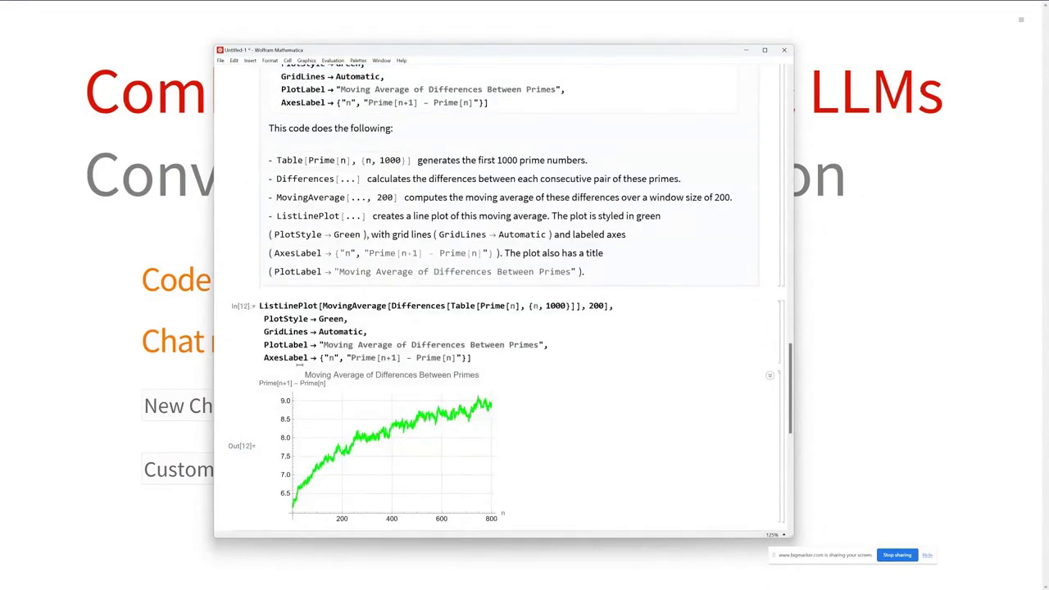
# - Return to the first chat prompt and open its list of personas and models
pyautogui.scroll(10, 315, 362)
pyautogui.scroll(15, 316, 361)
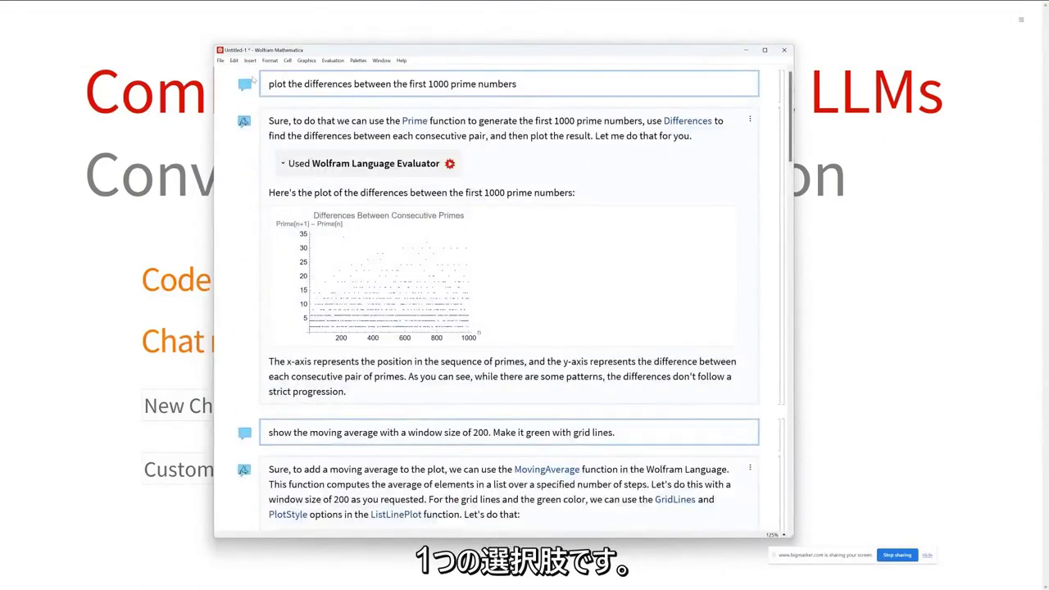
pyautogui.click(244, 85)
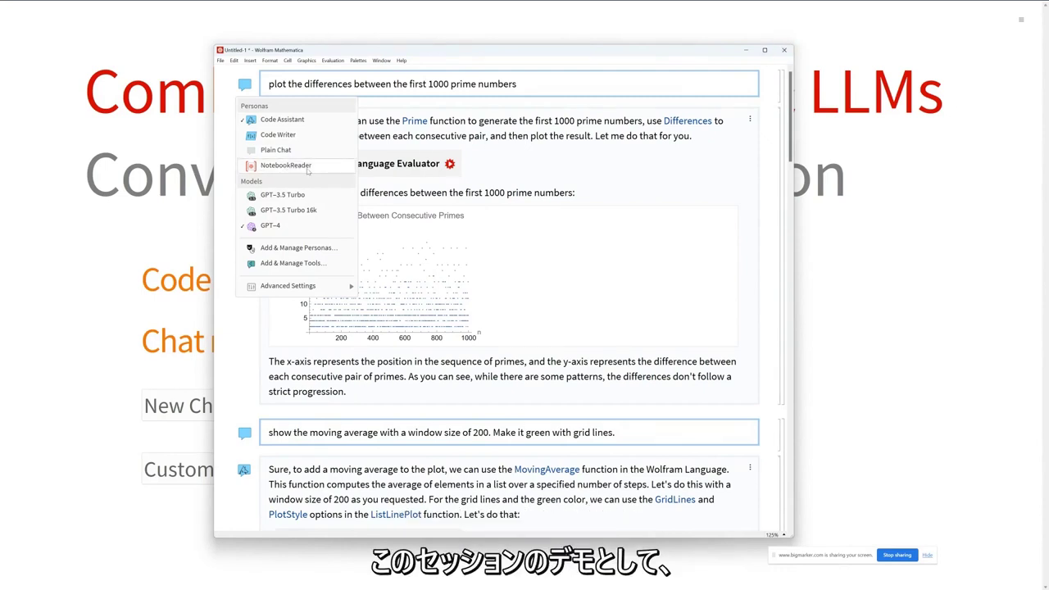
# - Close the untitled chat notebook and open the Custom personas demo notebook from the slide
pyautogui.click(785, 50)
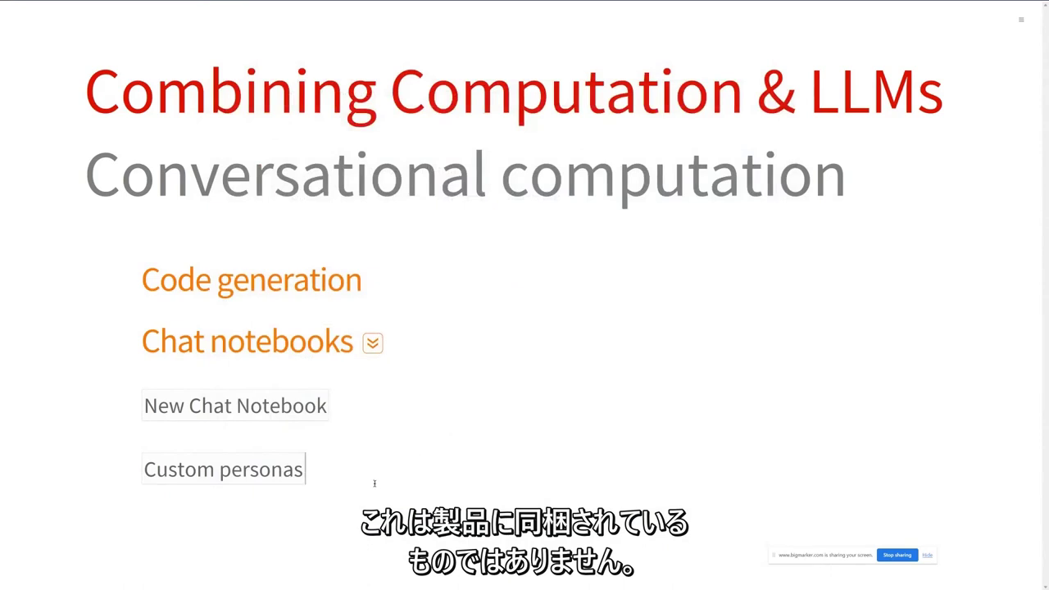
pyautogui.click(211, 496)
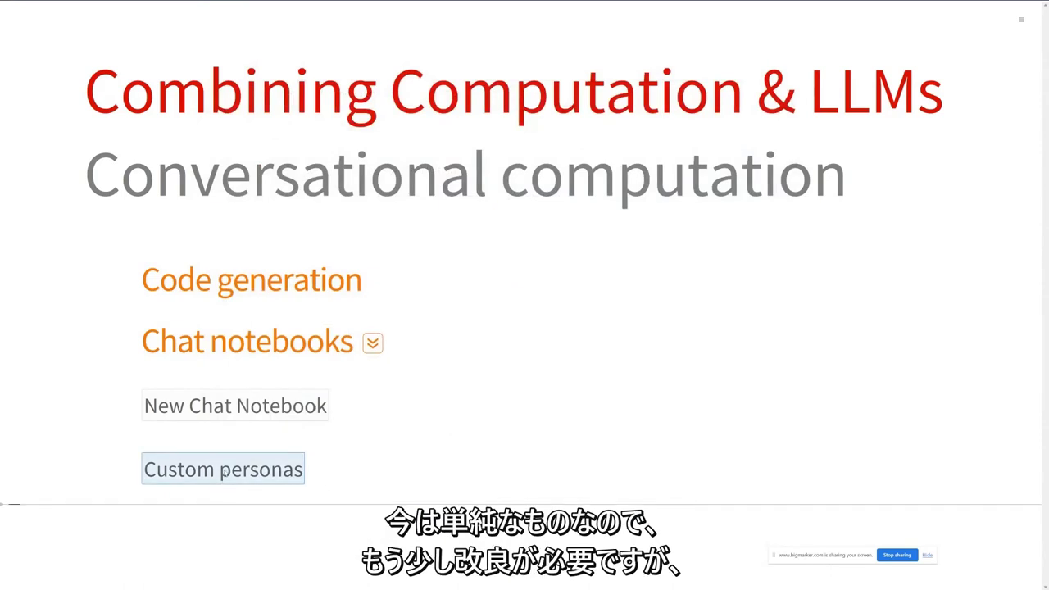
pyautogui.click(223, 469)
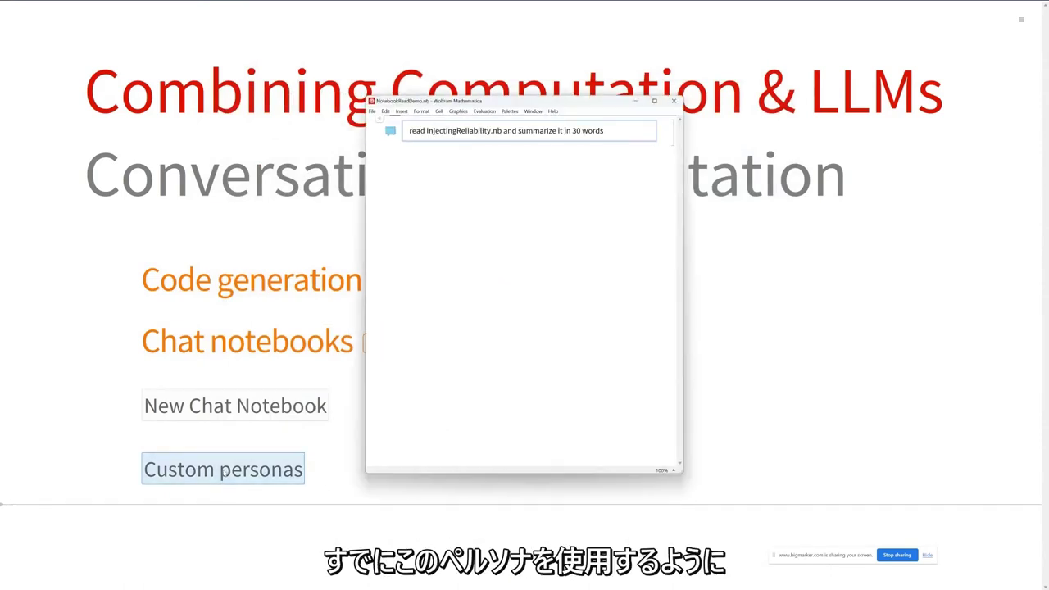
# - Reposition and enlarge the demo notebook window, and submit the prompt to read InjectingReliability.nb and summarize it in 30 words
pyautogui.moveTo(528, 101); pyautogui.dragTo(367, 59)
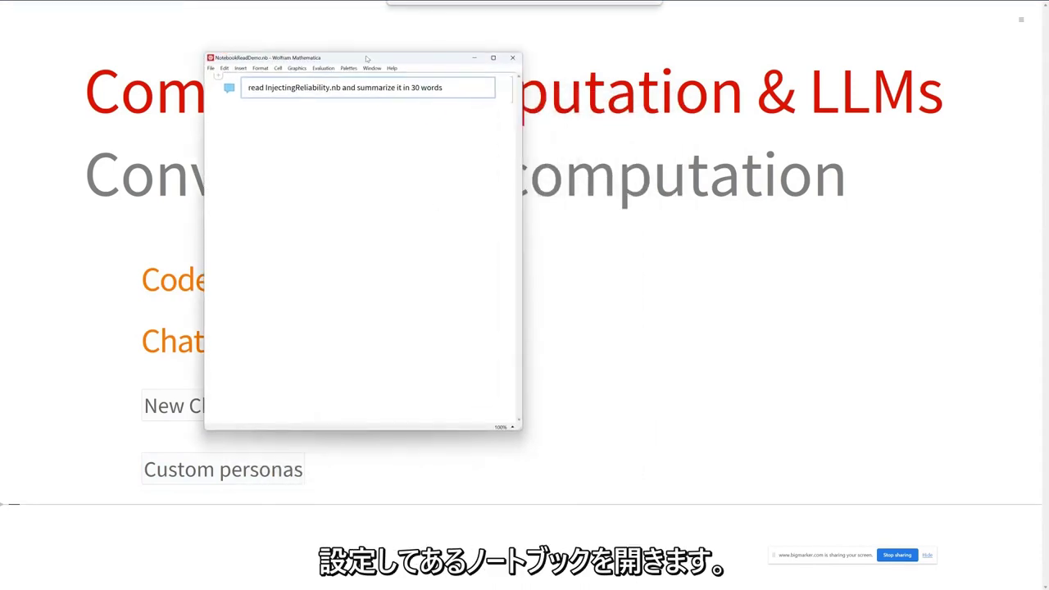
pyautogui.moveTo(514, 425); pyautogui.dragTo(691, 493)
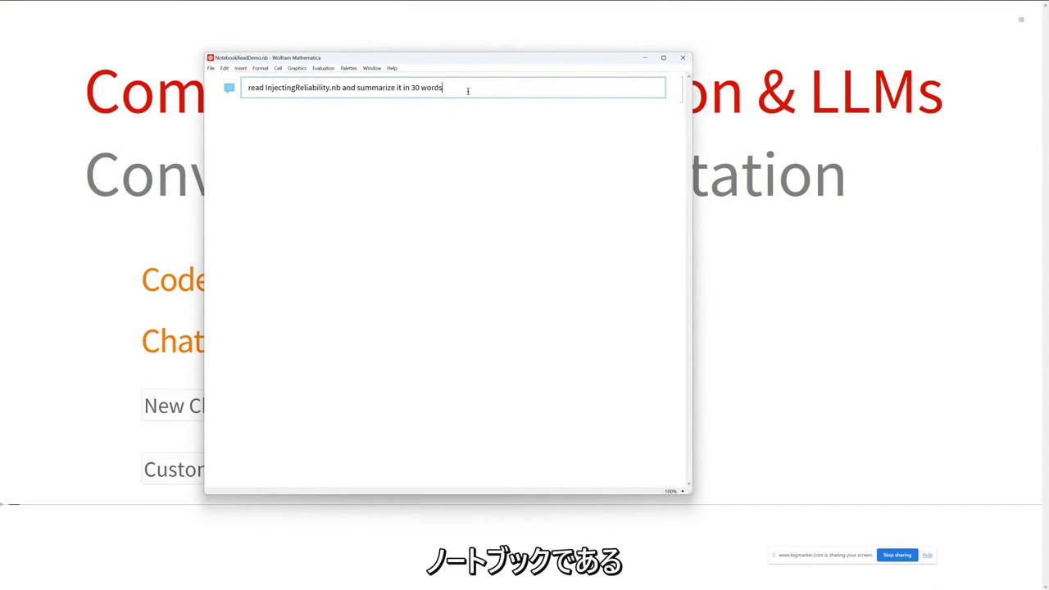
pyautogui.hotkey('shift', 'Return')
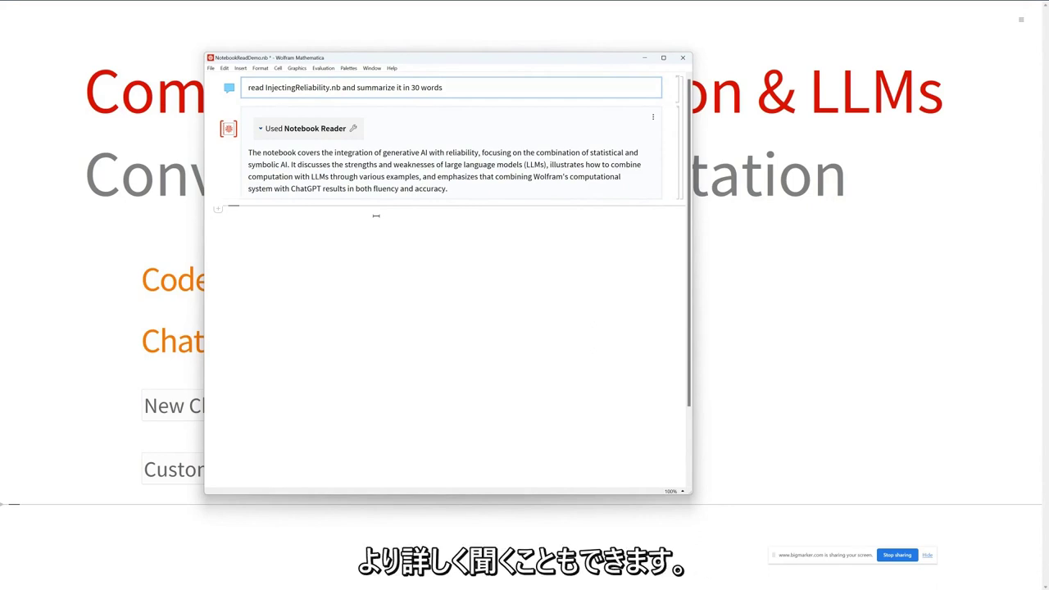
# - Start a new chat prompt below the notebook summary
pyautogui.press("'")
pyautogui.write('m')
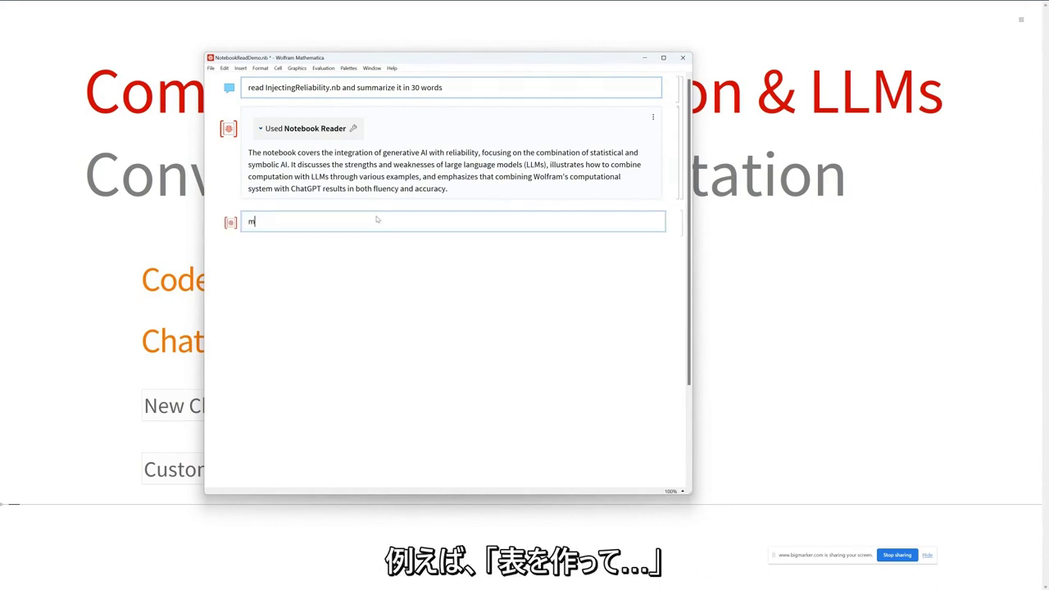
pyautogui.write('ake a table')
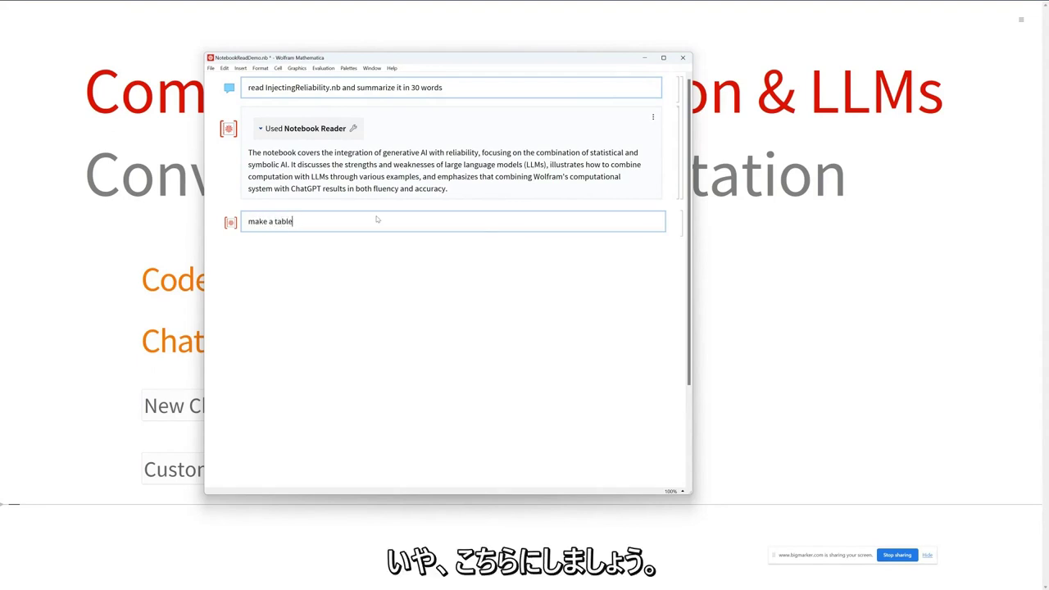
pyautogui.press('BackSpace')
pyautogui.press('BackSpace')
pyautogui.press('BackSpace')
pyautogui.press('BackSpace')
pyautogui.press('BackSpace')
pyautogui.press('BackSpace')
pyautogui.press('BackSpace')
pyautogui.press('BackSpace')
pyautogui.press('BackSpace')
pyautogui.press('BackSpace')
pyautogui.press('BackSpace')
pyautogui.press('BackSpace')
pyautogui.press('BackSpace')
# - Submit the question "how many slides are there" in the empty chat prompt
pyautogui.write('how m')
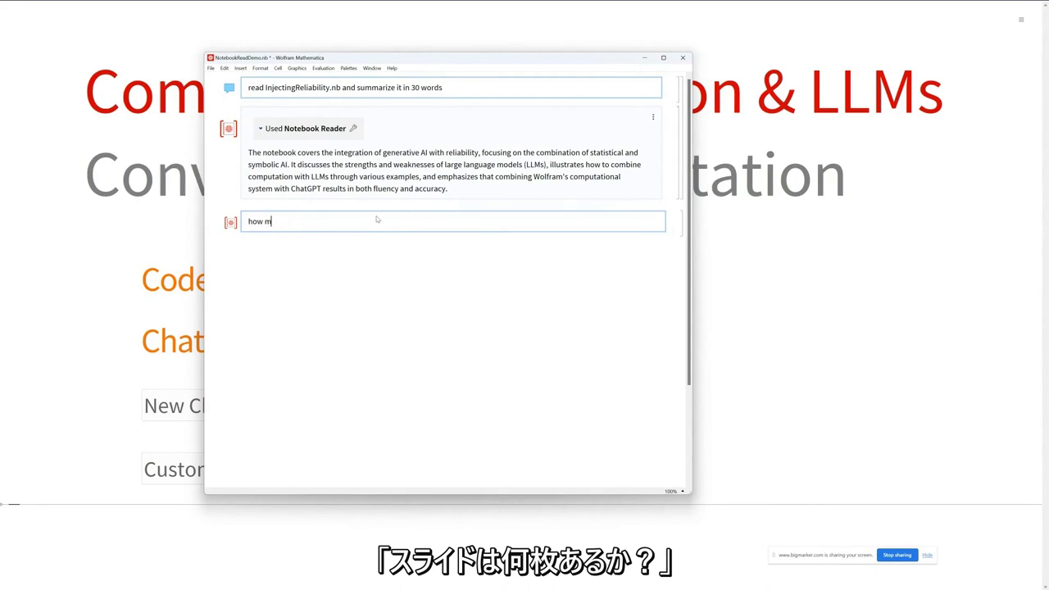
pyautogui.write('any slides are there')
pyautogui.hotkey('shift', 'Return')
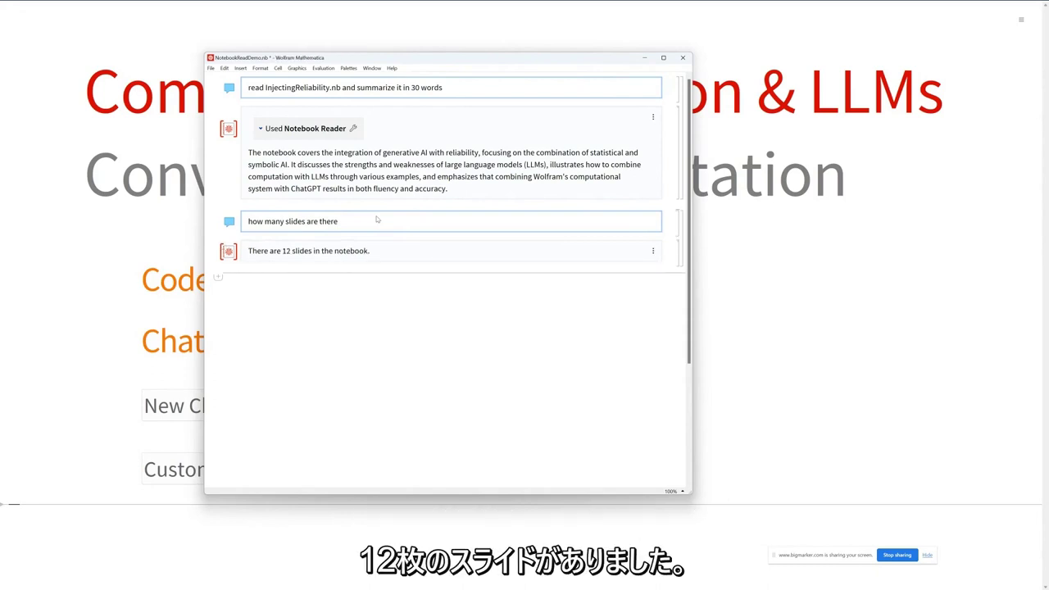
# - Submit a follow-up chat prompt asking "what are their titles"
pyautogui.press("'")
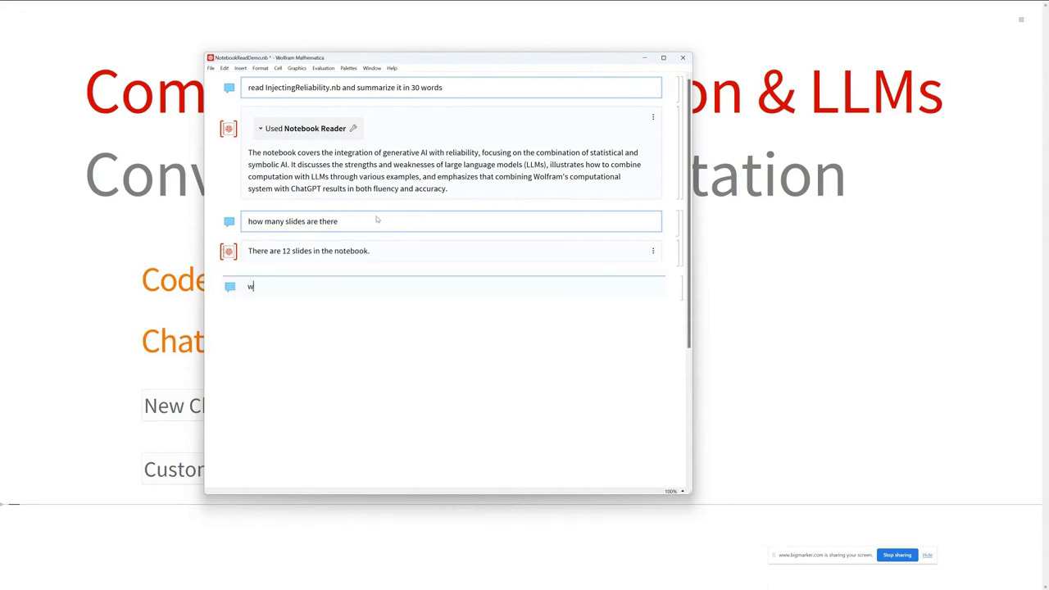
pyautogui.write('what ')
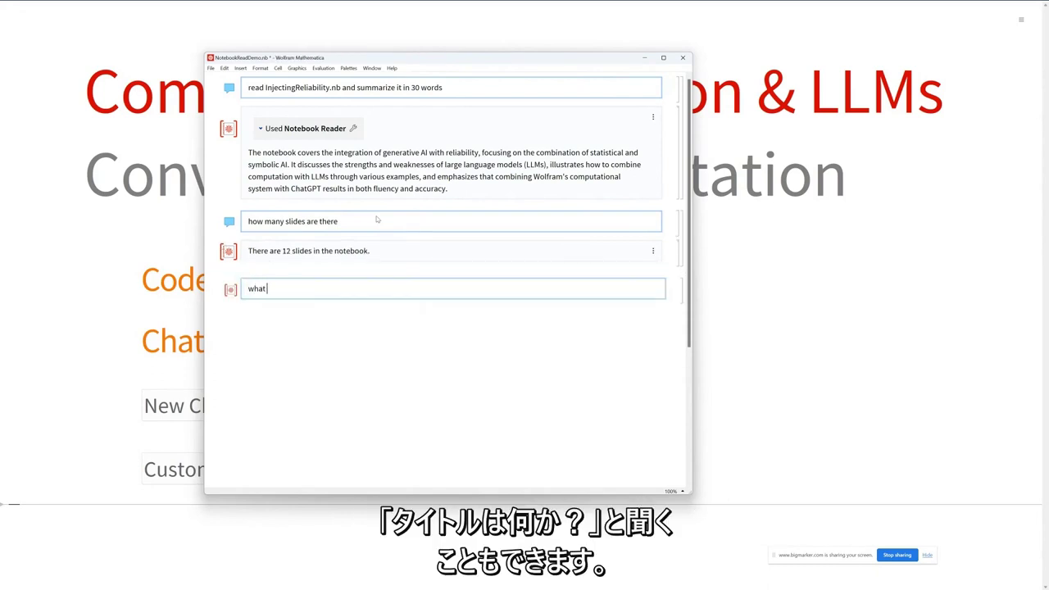
pyautogui.write('are their titles')
pyautogui.hotkey('shift', 'Return')
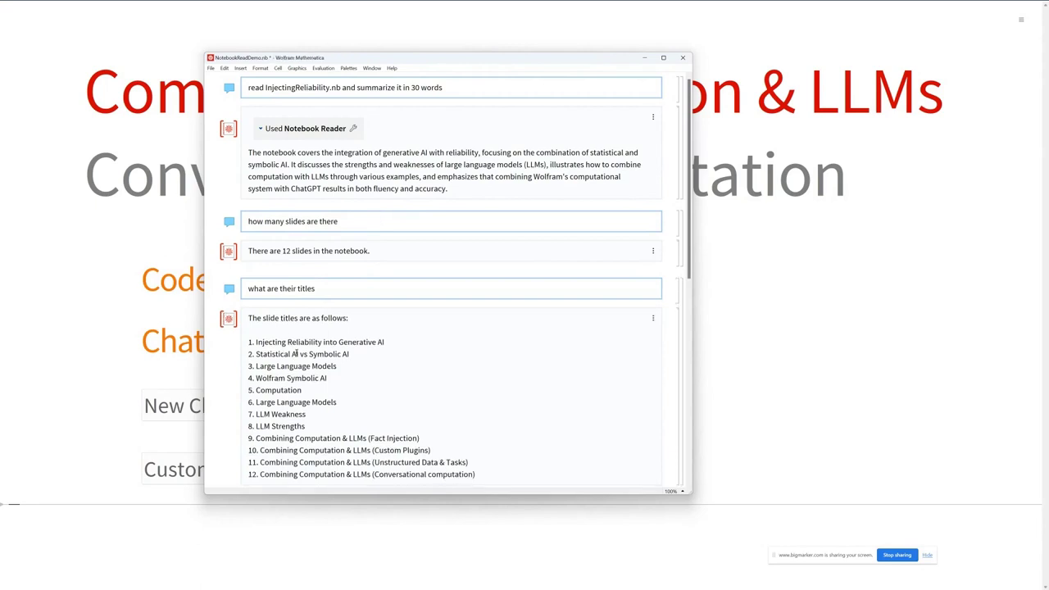
# - Submit the question "who is the author" in a new chat prompt below the list of slide titles
pyautogui.scroll(-3, 296, 352)
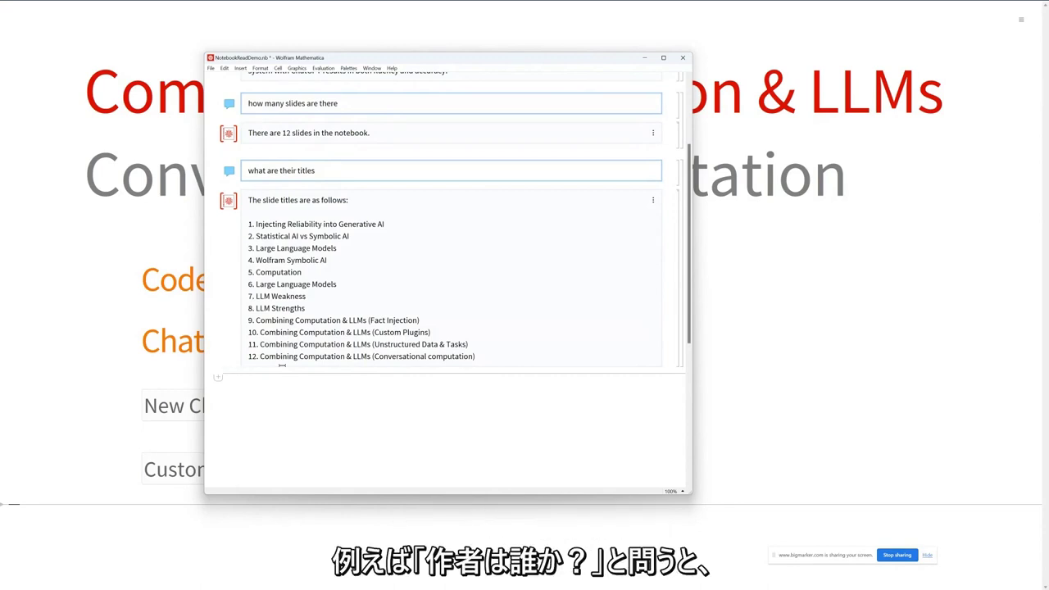
pyautogui.press("'")
pyautogui.write('who is the au')
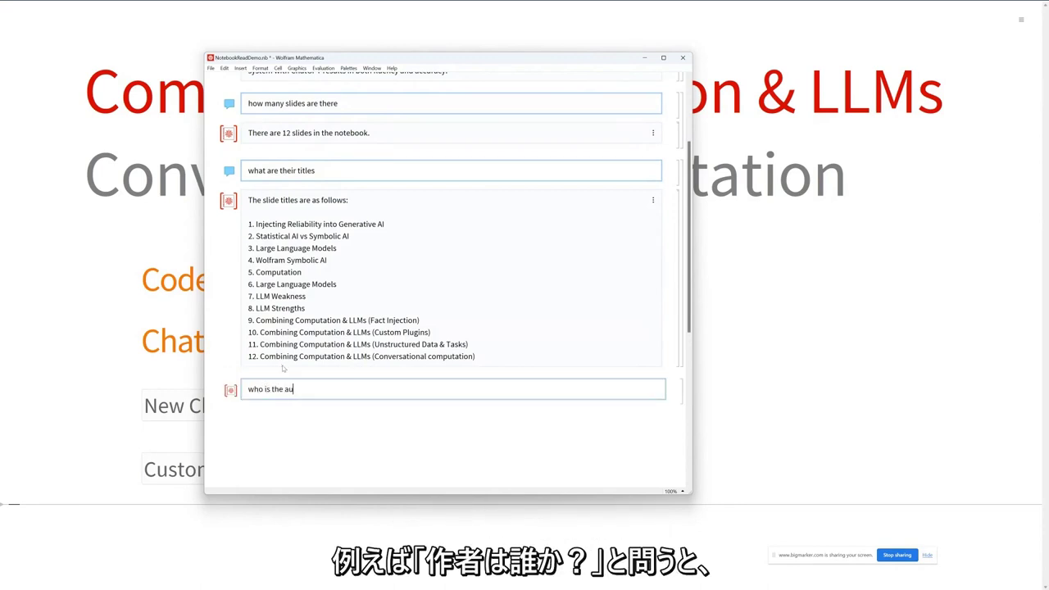
pyautogui.write('thor')
pyautogui.hotkey('shift', 'Return')
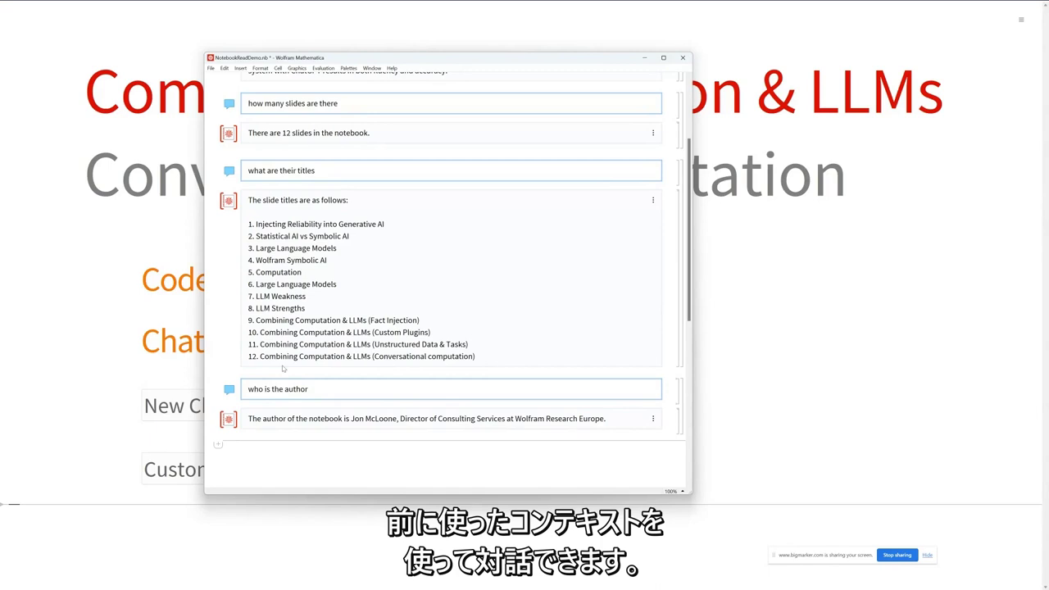
# - Choose the Code Assistant persona for the author question and for a new empty chat prompt below its answer
pyautogui.scroll(3, 315, 115)
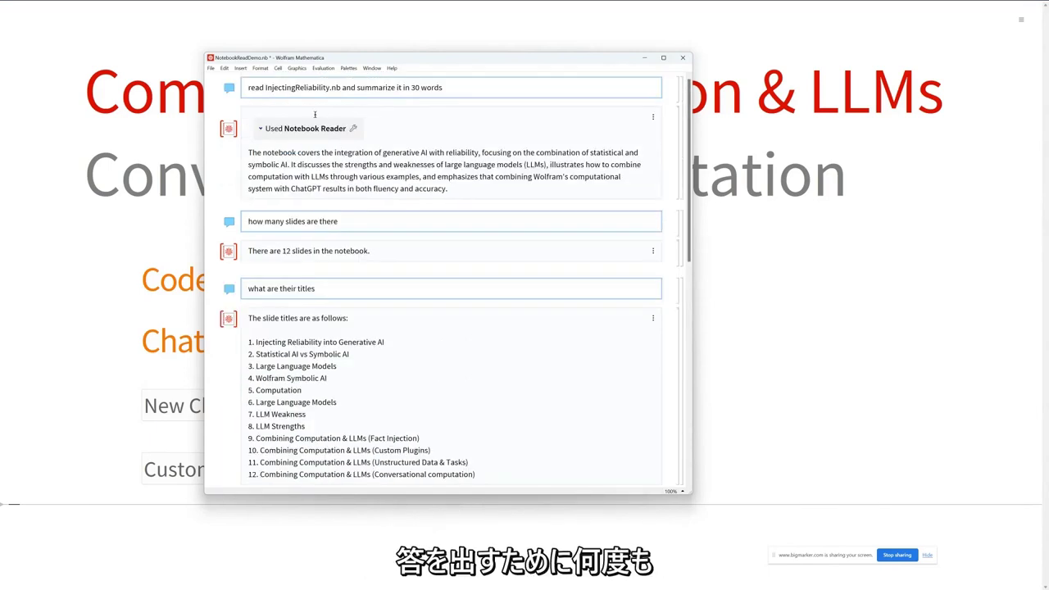
pyautogui.scroll(-4, 344, 209)
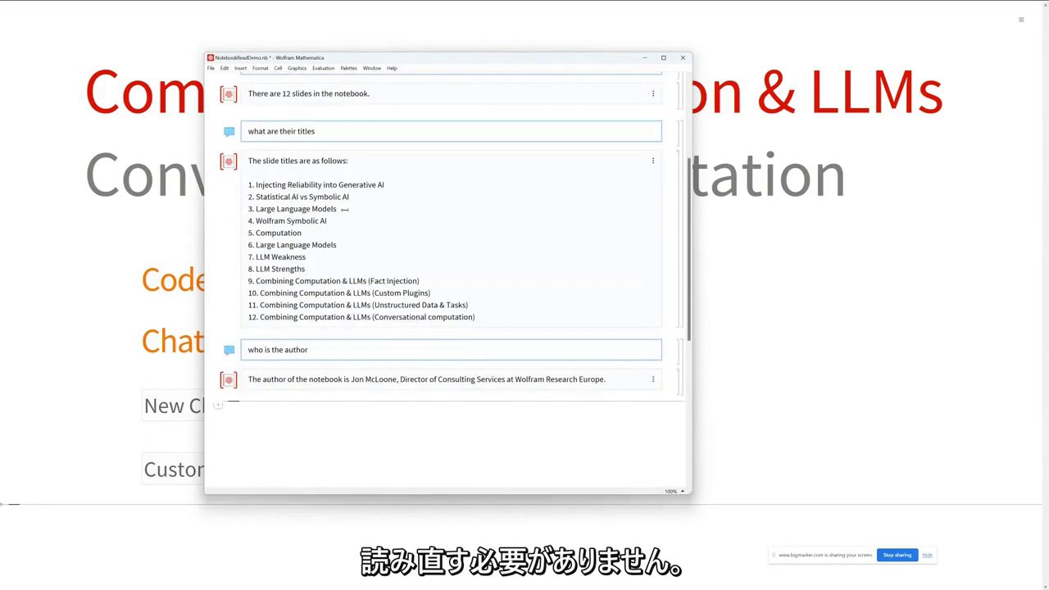
pyautogui.click(229, 350)
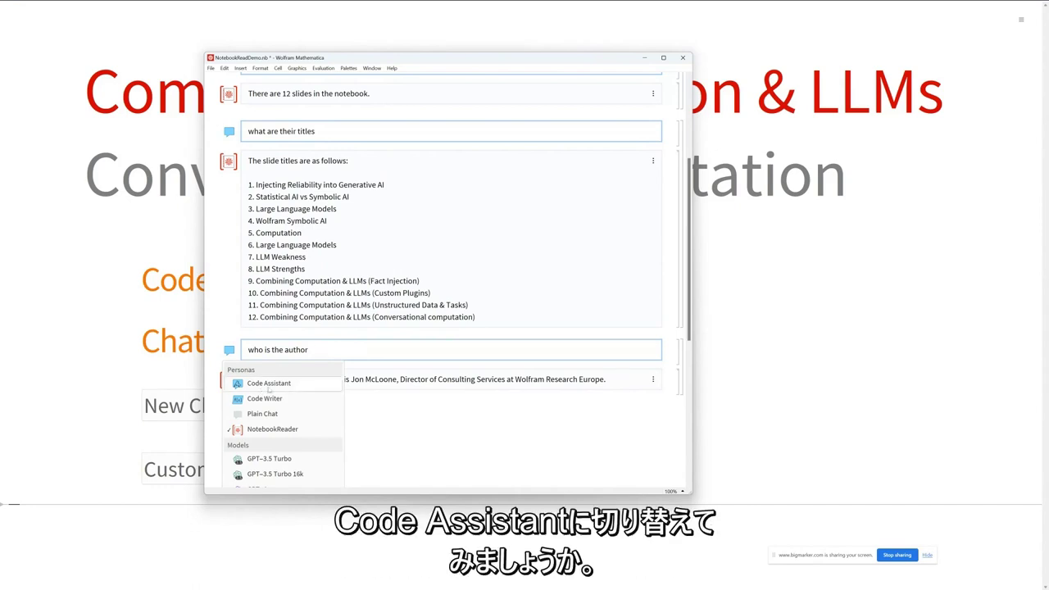
pyautogui.click(260, 385)
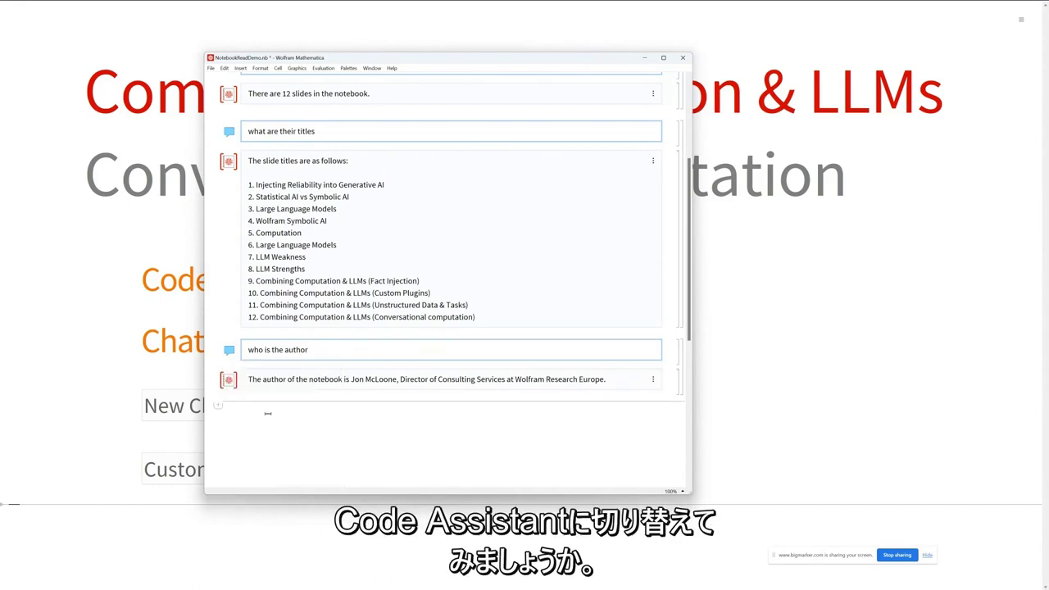
pyautogui.click(268, 416)
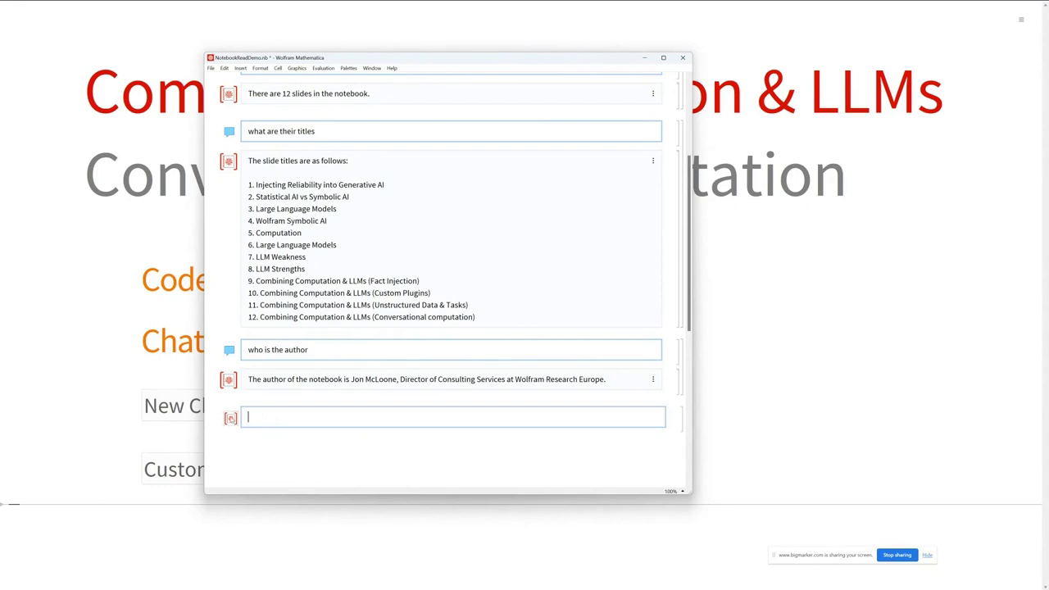
pyautogui.click(230, 418)
pyautogui.click(246, 453)
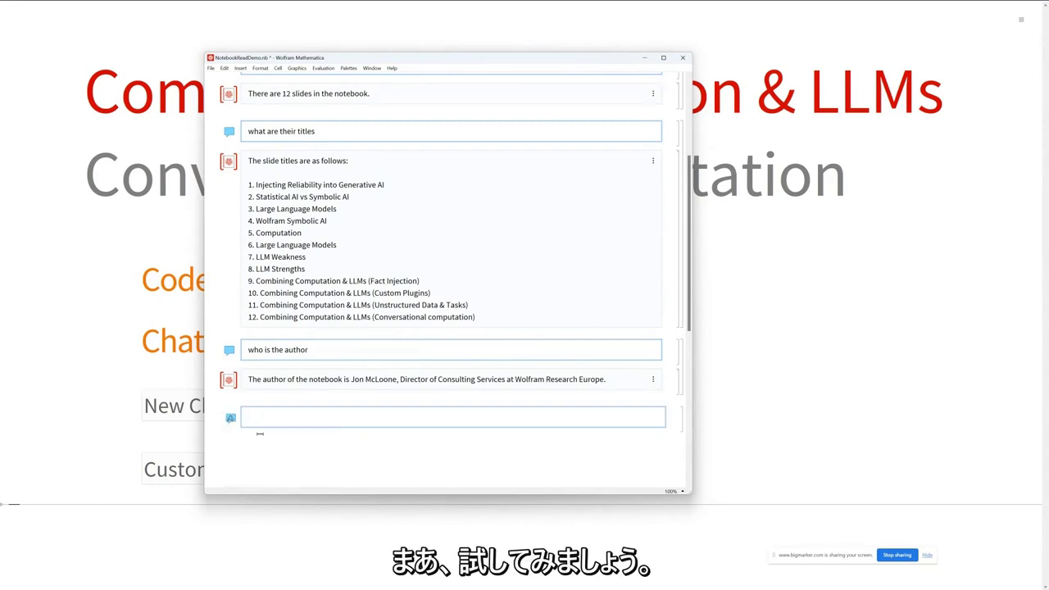
# - Submit the prompt "make a grid of the slide titles" to the Code Assistant
pyautogui.write('male a')
pyautogui.press('BackSpace')
pyautogui.press('BackSpace')
pyautogui.press('BackSpace')
pyautogui.press('BackSpace')
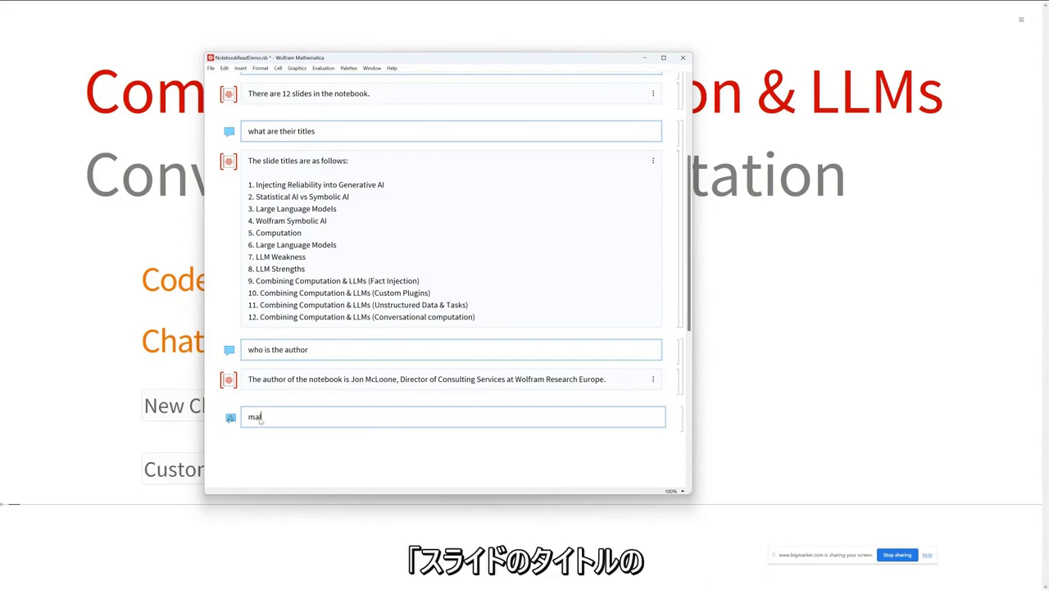
pyautogui.write('ke a grid of th')
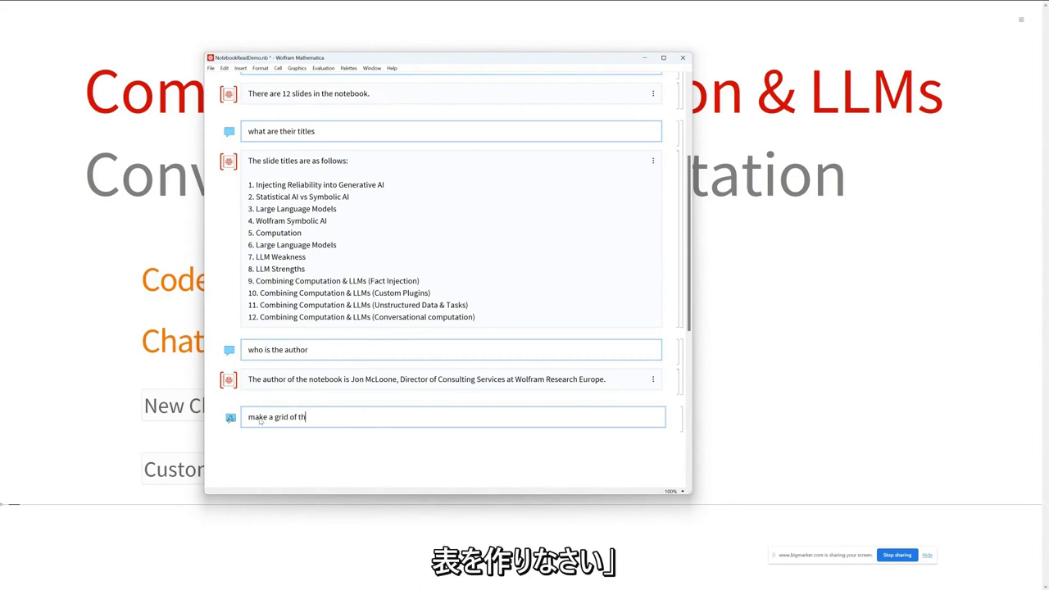
pyautogui.write('e slides titles')
pyautogui.hotkey('shift', 'Return')
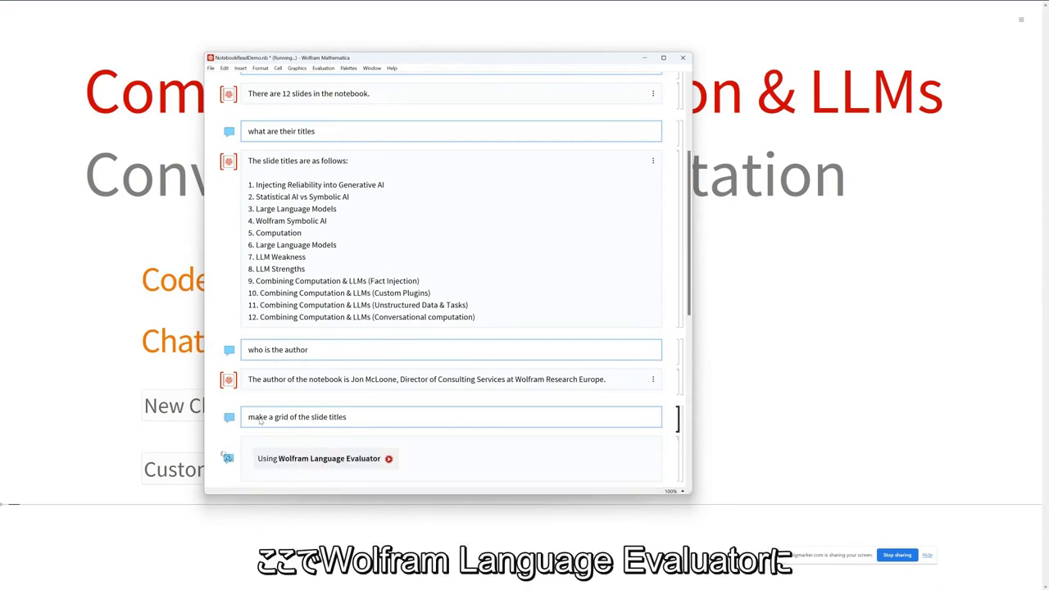
# - Expand the Wolfram Language Evaluator details in the grid answer and examine the interpreted input code and output grid
pyautogui.scroll(-2, 335, 388)
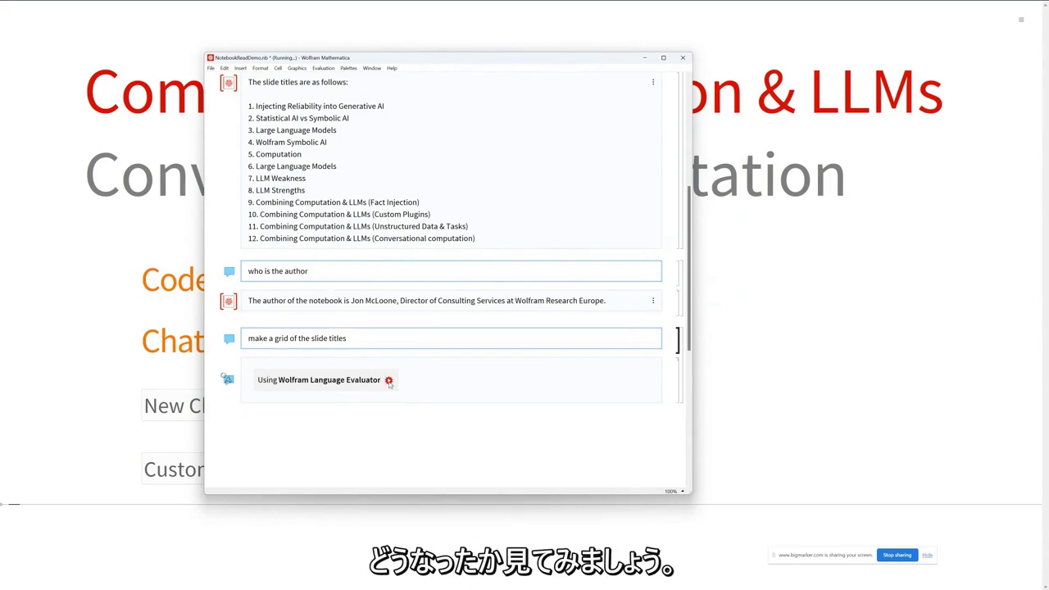
pyautogui.scroll(-2, 398, 353)
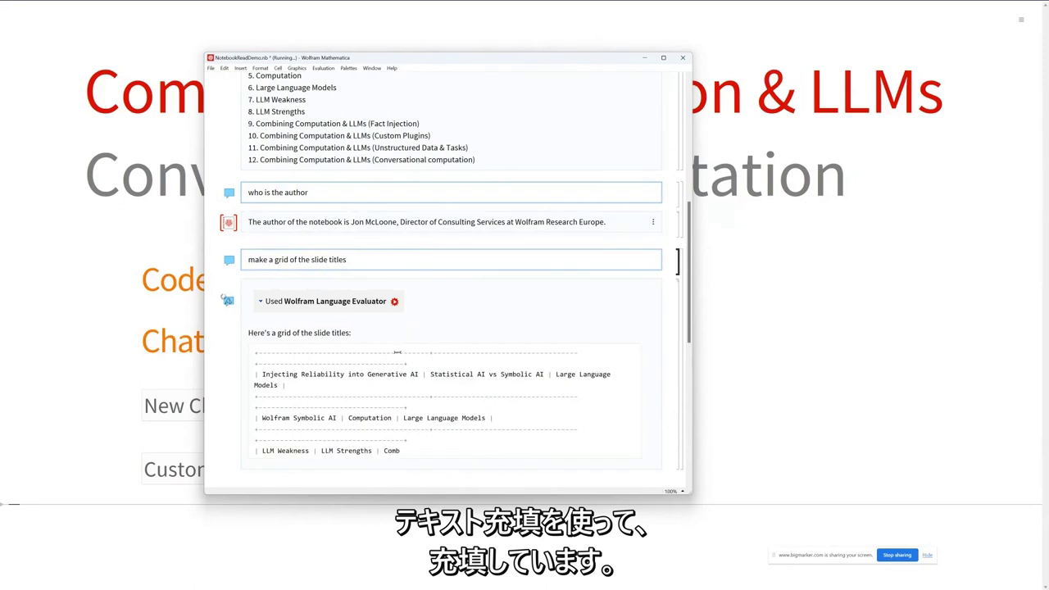
pyautogui.scroll(-2, 392, 350)
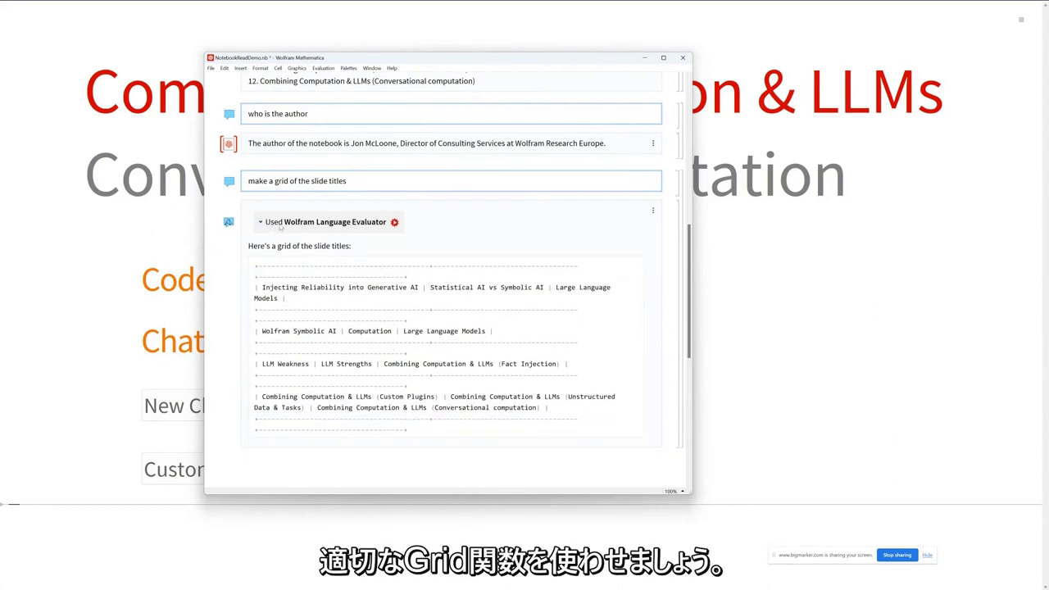
pyautogui.click(260, 223)
pyautogui.moveTo(346, 297)
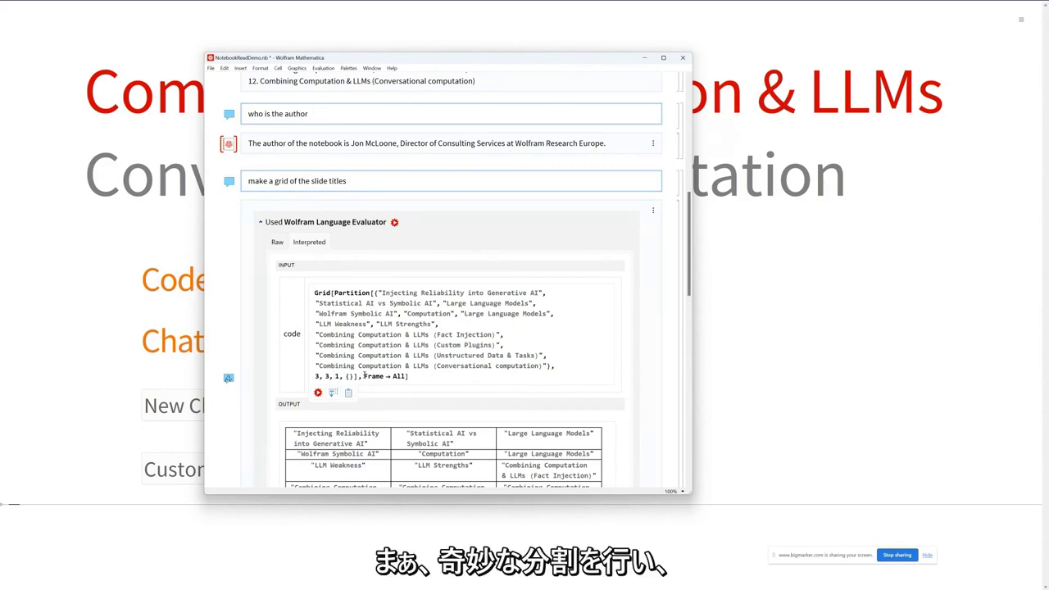
pyautogui.scroll(-3, 366, 365)
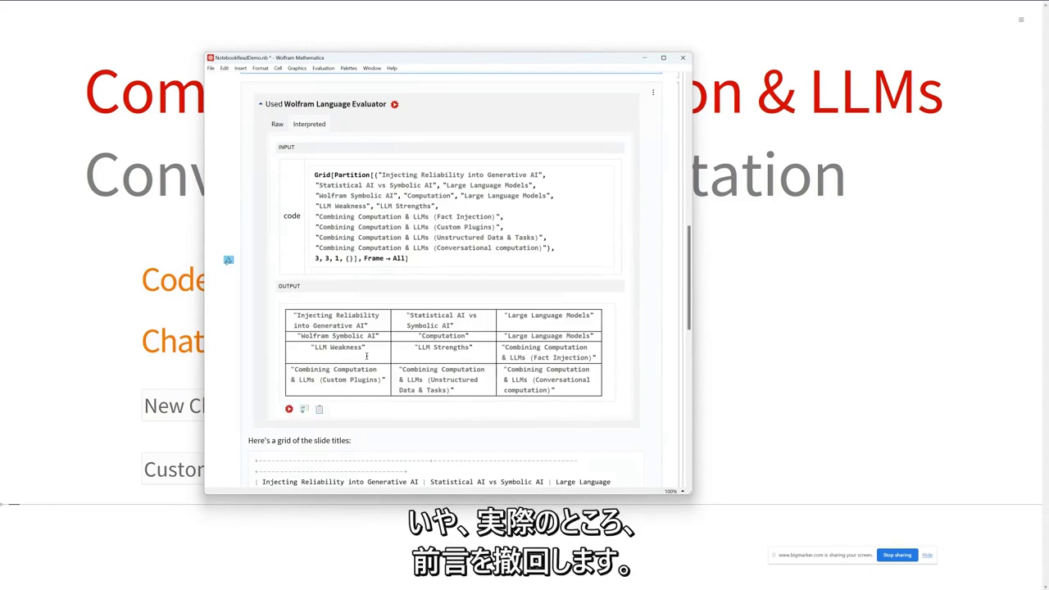
pyautogui.scroll(-1, 367, 355)
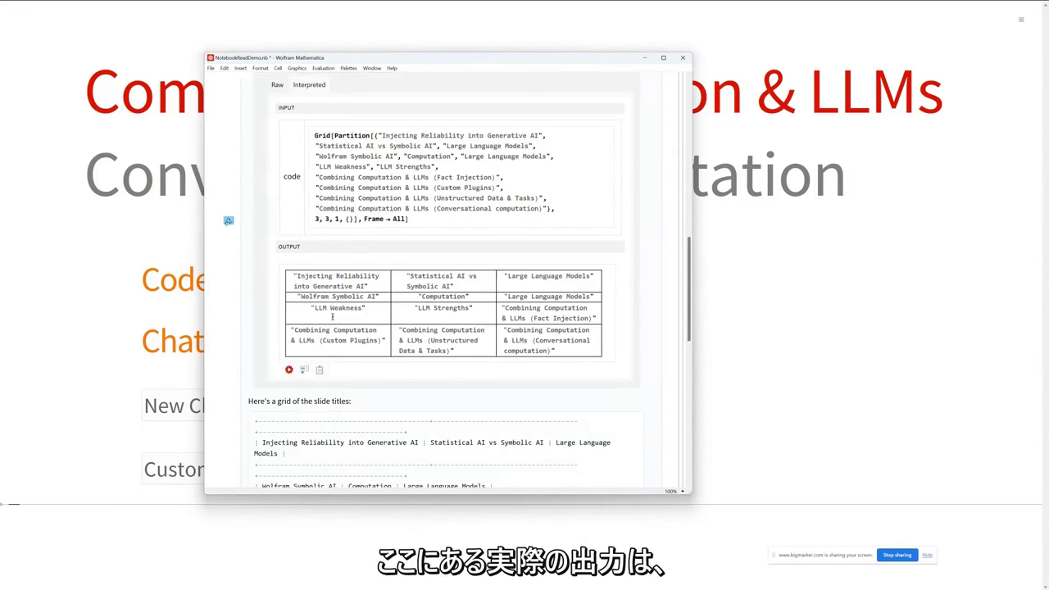
pyautogui.scroll(-2, 333, 316)
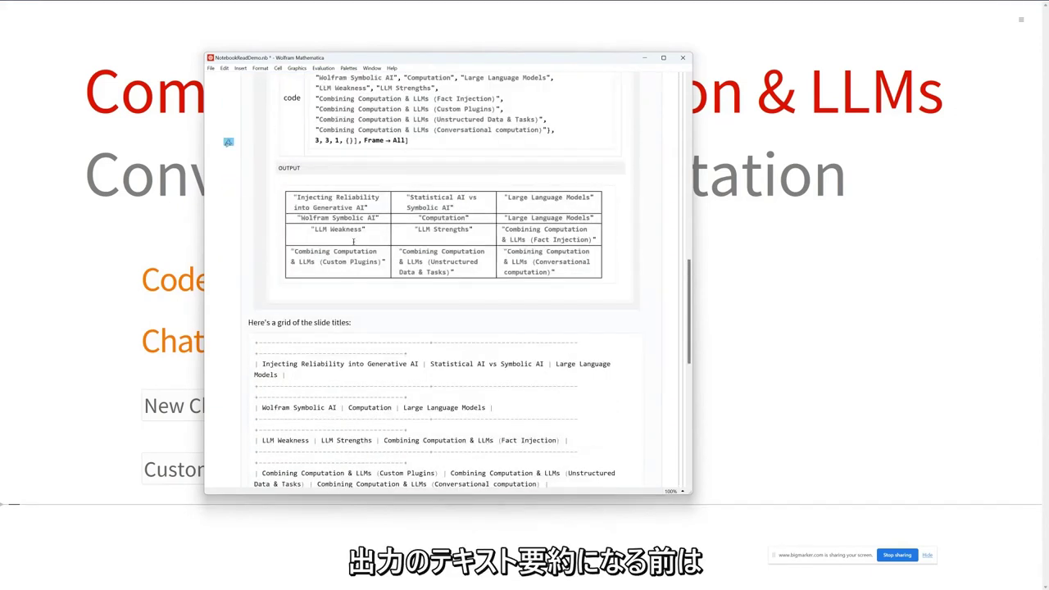
pyautogui.moveTo(353, 240)
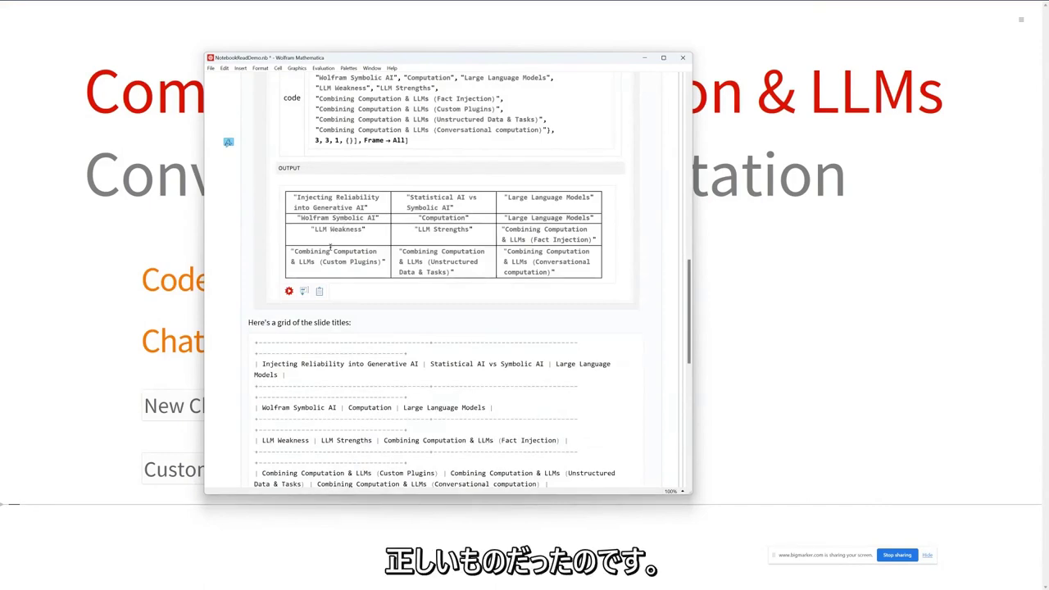